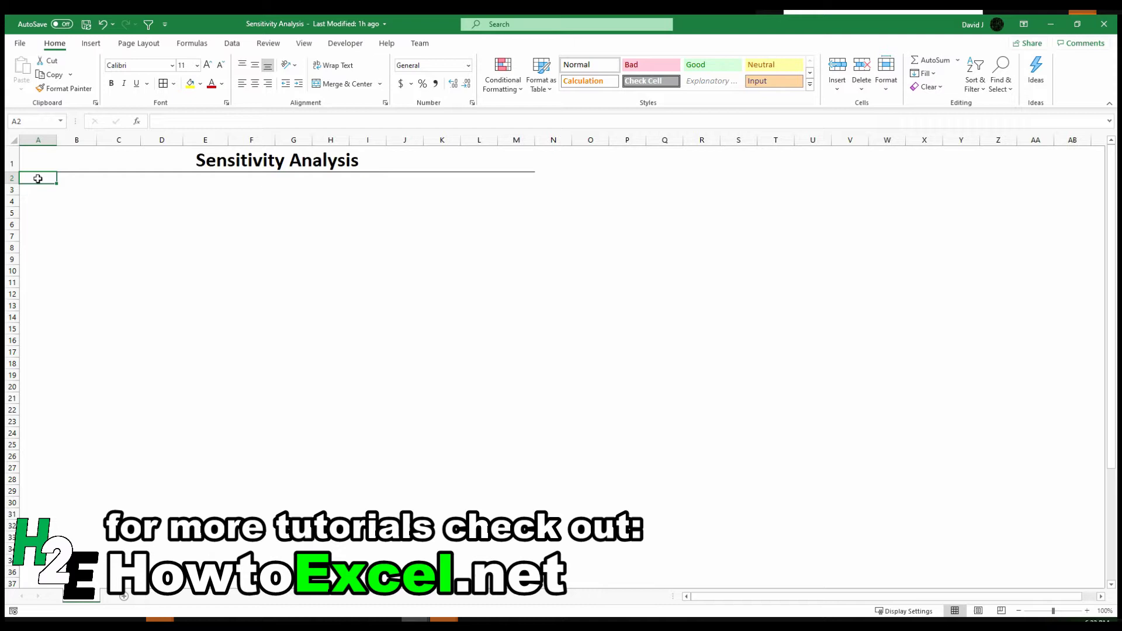
Enter Stock A and Stock B headers in B4:C4, with Yield and Growth labels below them in column A
left_click(40, 202)
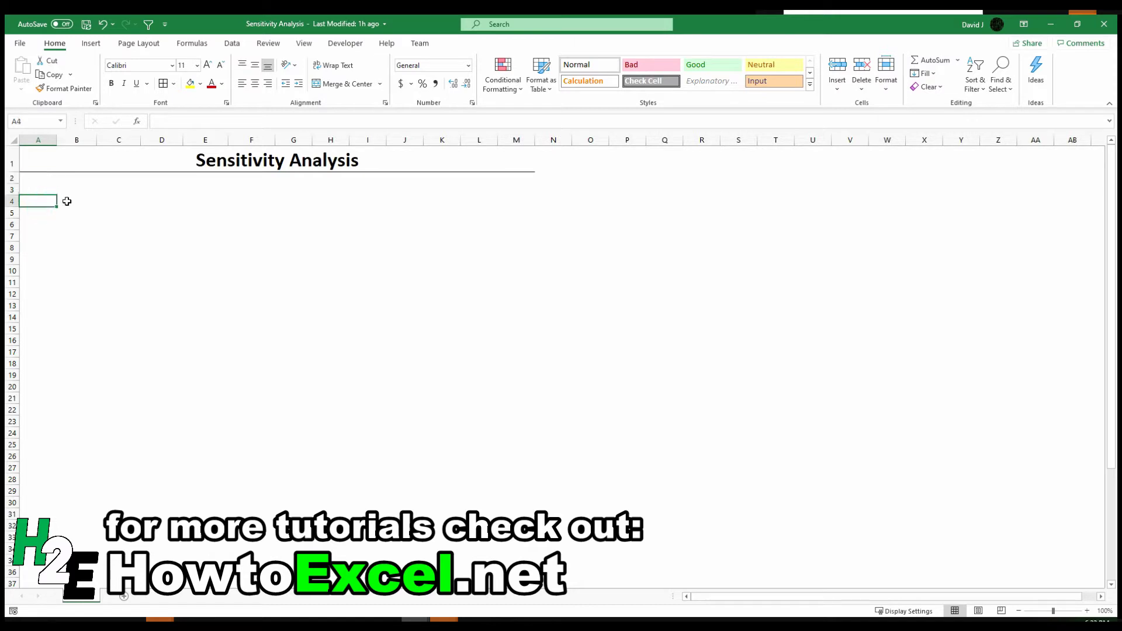
left_click(67, 201)
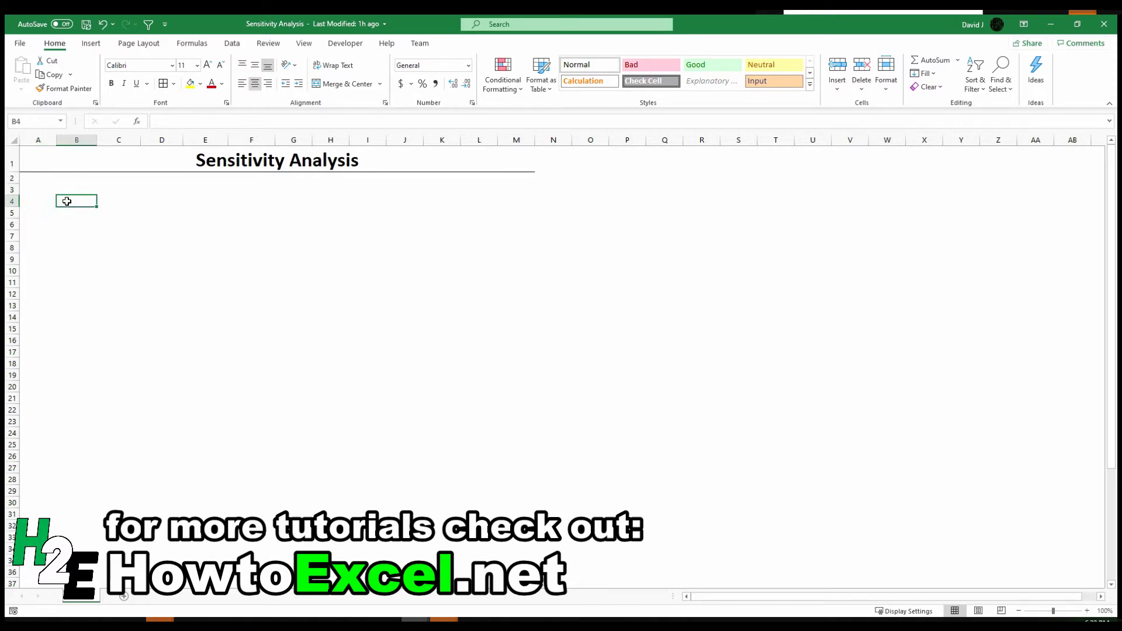
type("Stock A")
key("Tab")
type("Stoc")
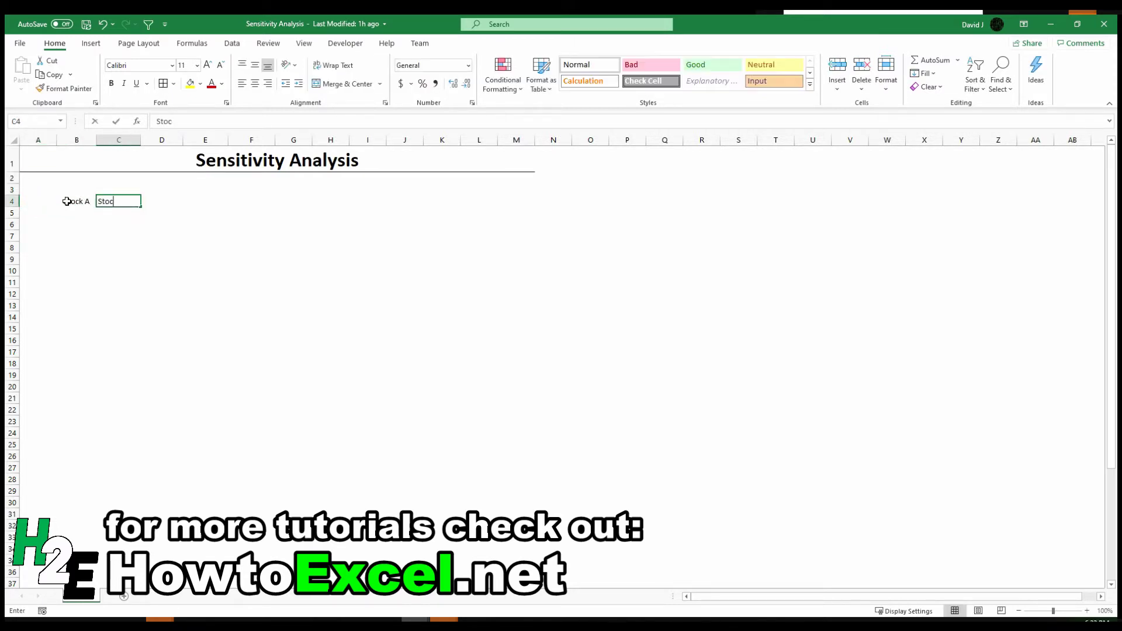
type("k B")
key("Return")
key("Left")
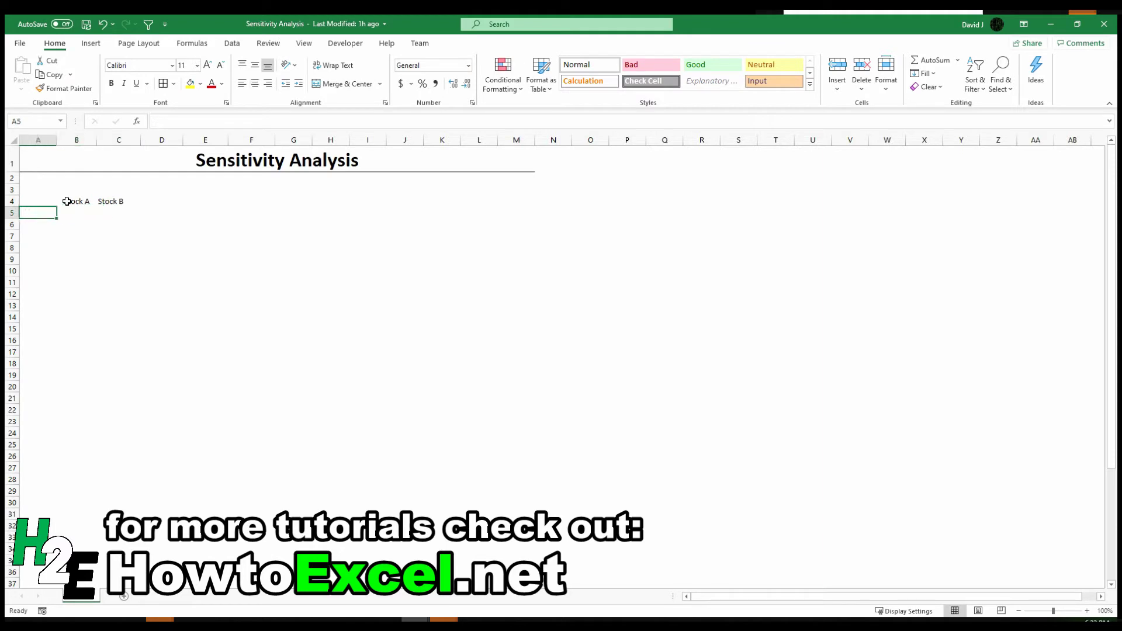
type("Yield")
key("Return")
type("Growth")
key("Return")
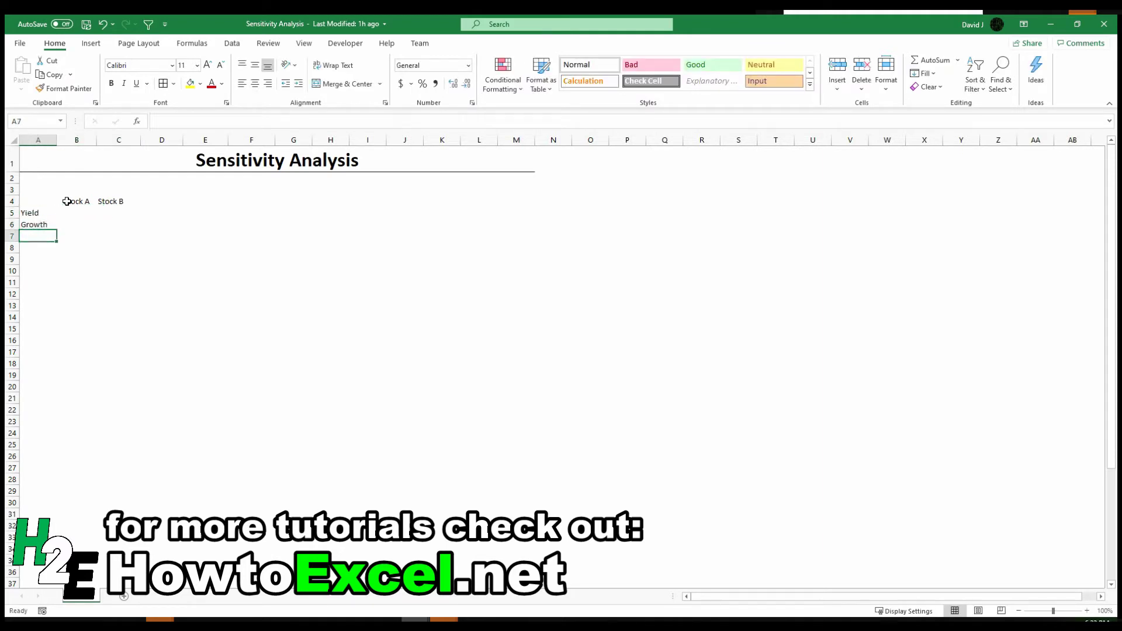
key("Right")
key("Up")
key("Up")
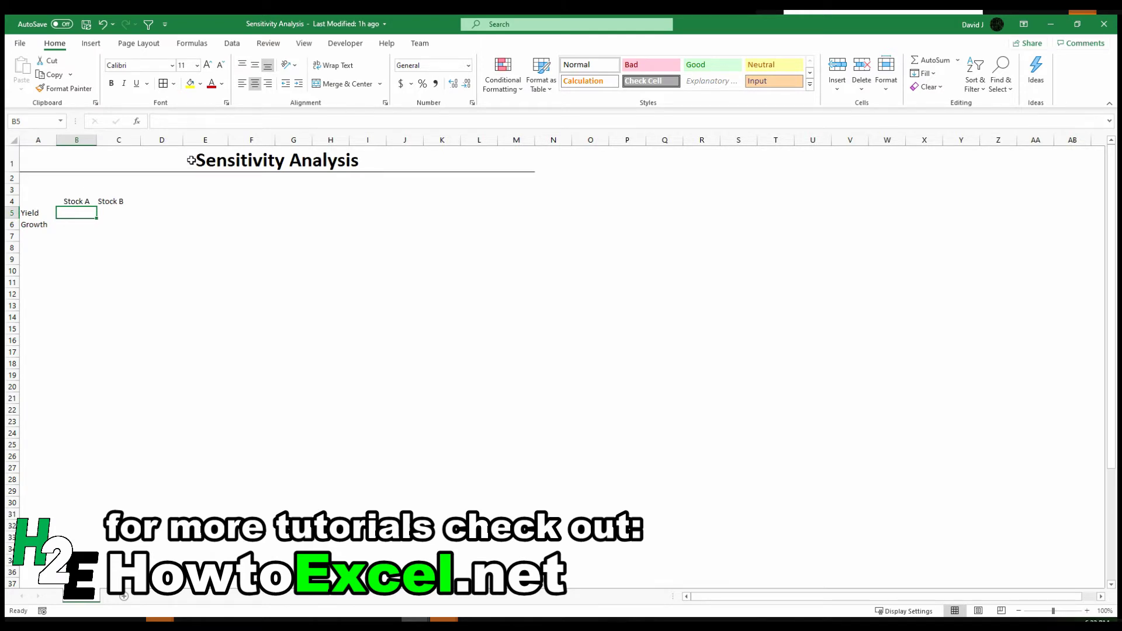
Enter Stock A's 4% yield and 5% growth, and Stock B's 10% yield and 0% growth
type("4%")
key("Return")
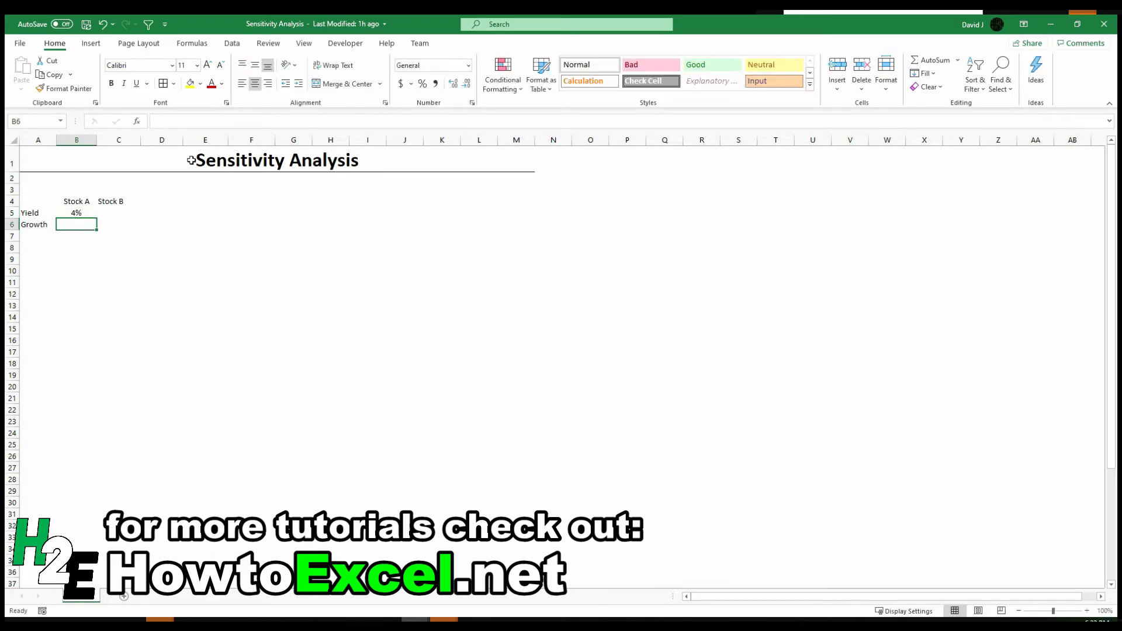
type("5%")
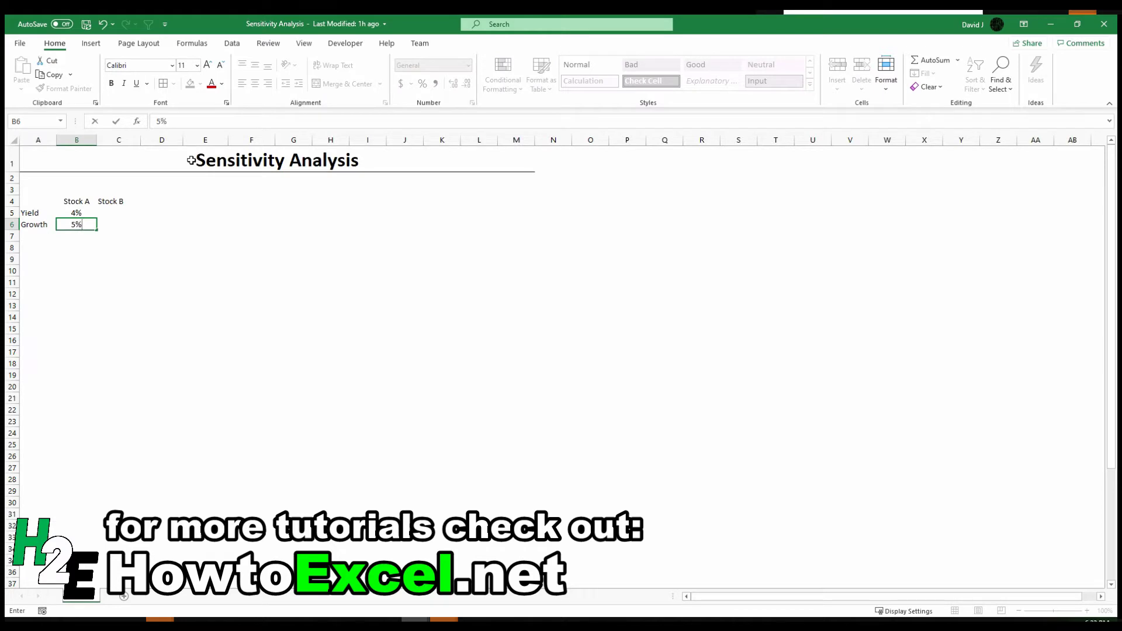
key("Up")
key("Right")
type("10%")
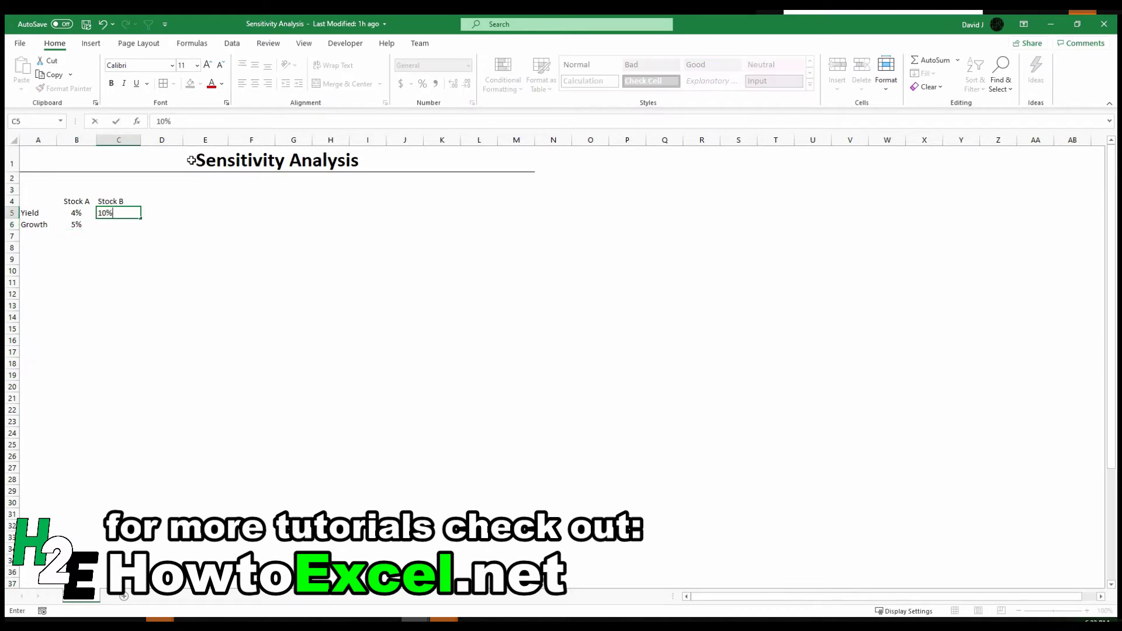
key("Return")
type("0%")
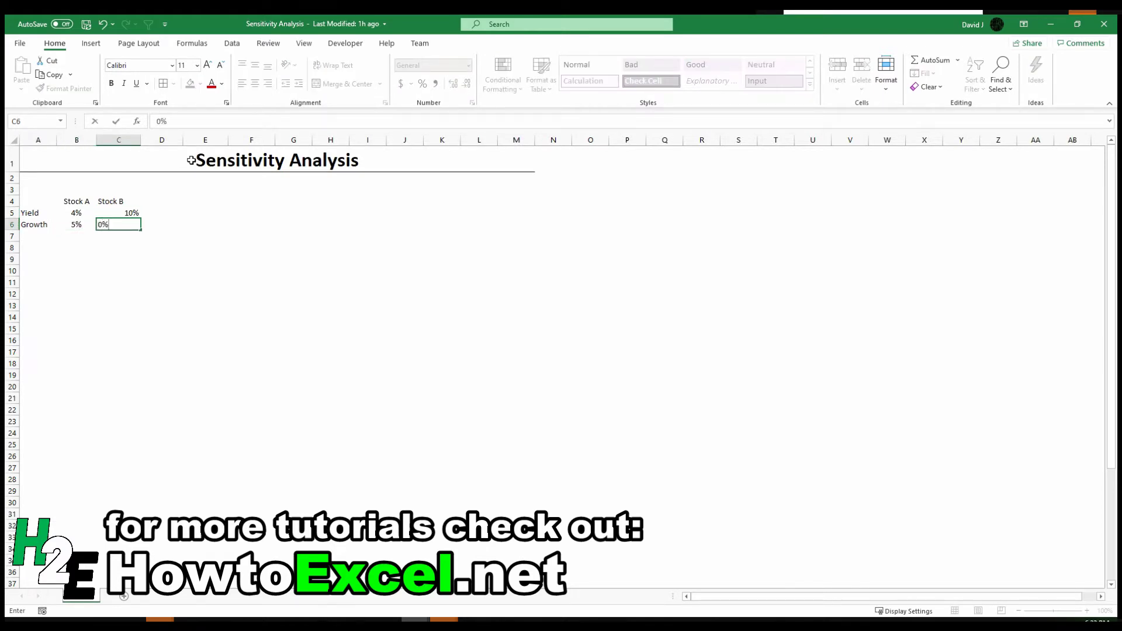
key("Return")
Give the B5:C6 rate block a yellow fill, all borders and centred alignment
key("Up")
key("shift+Left")
key("shift+Up")
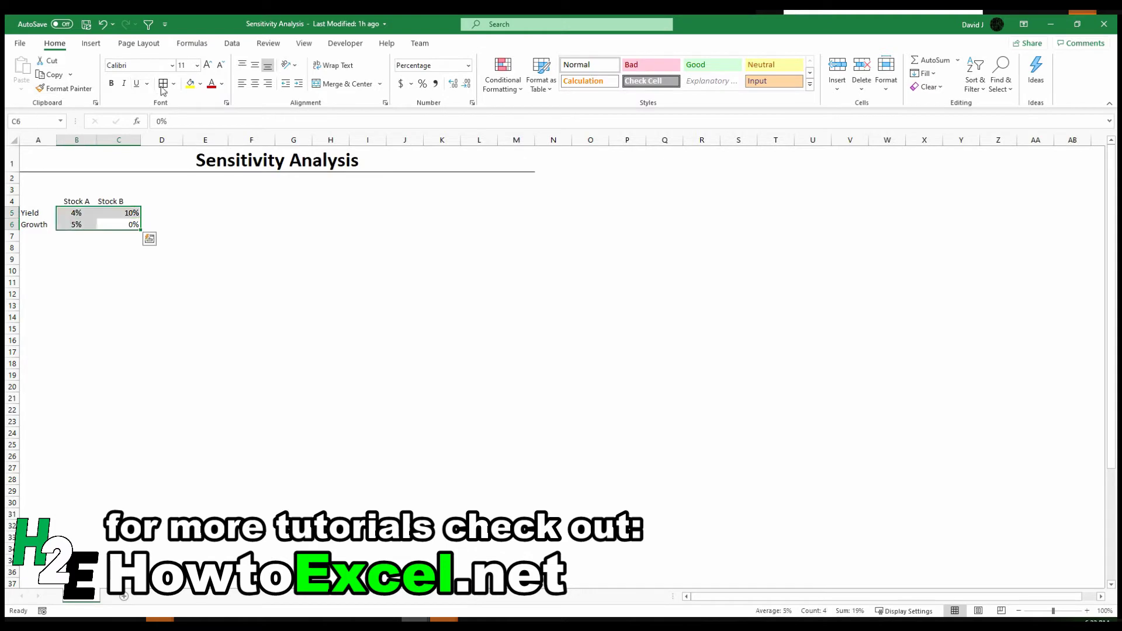
left_click(190, 83)
left_click(164, 84)
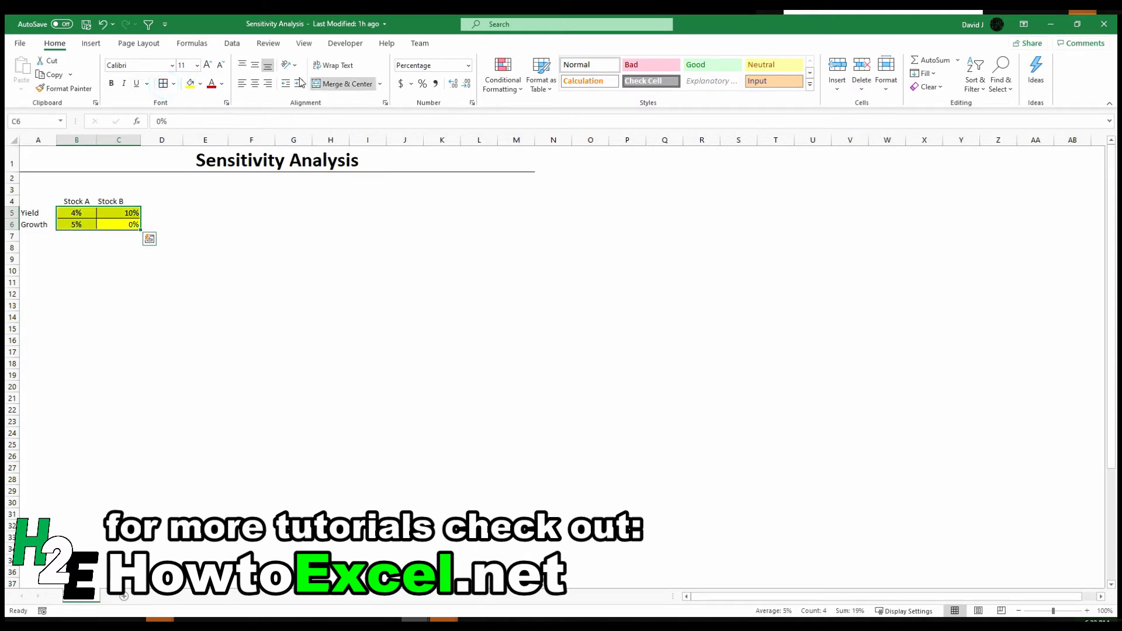
left_click(255, 83)
Add an Investment of 10000 in F5, filled yellow, in Accounting format with no decimals
left_click(188, 212)
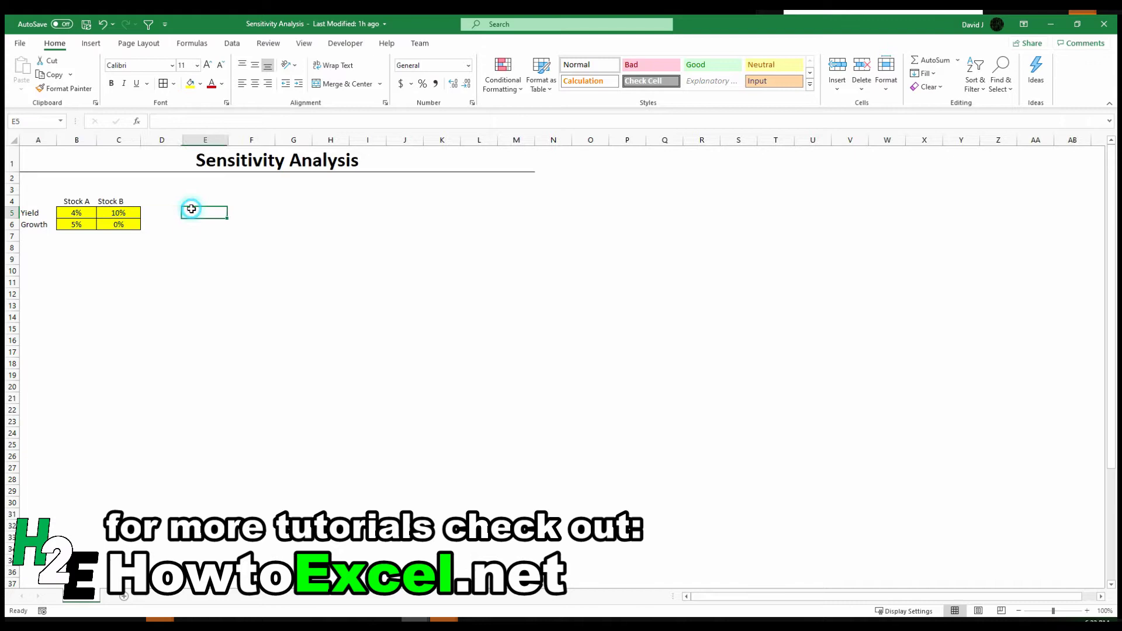
type("Investment")
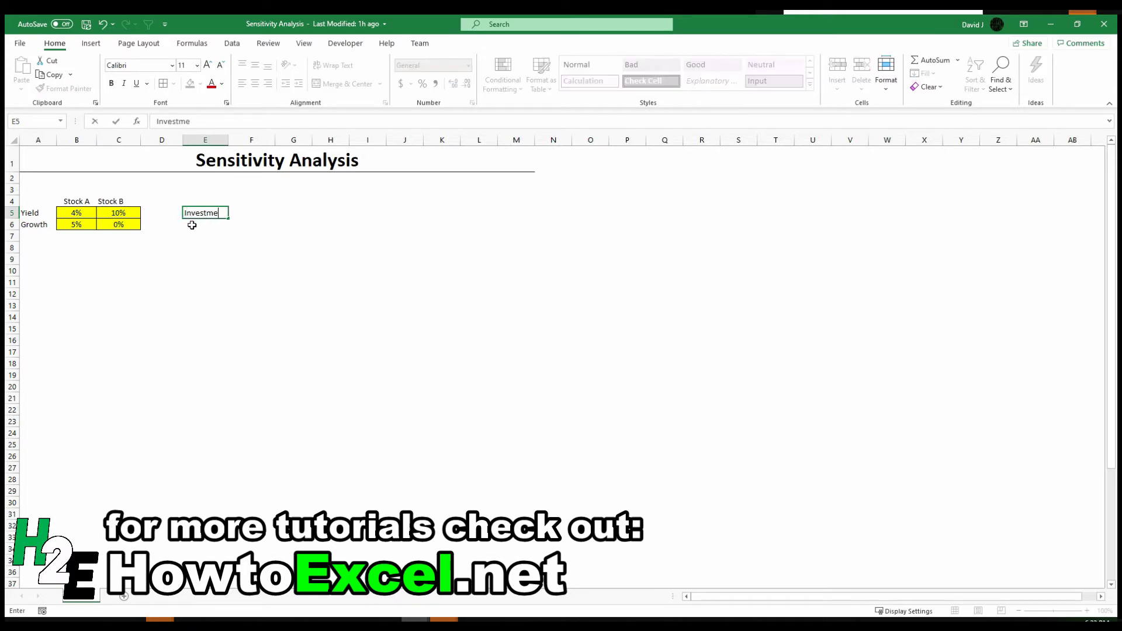
key("Tab")
type("10000")
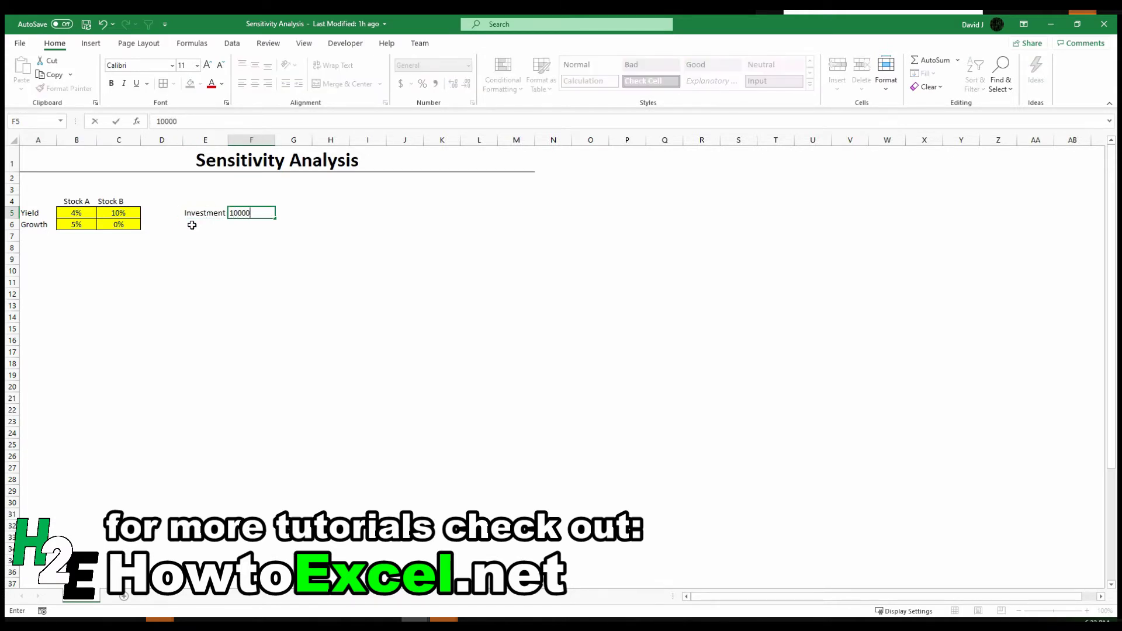
key("Left")
key("Right")
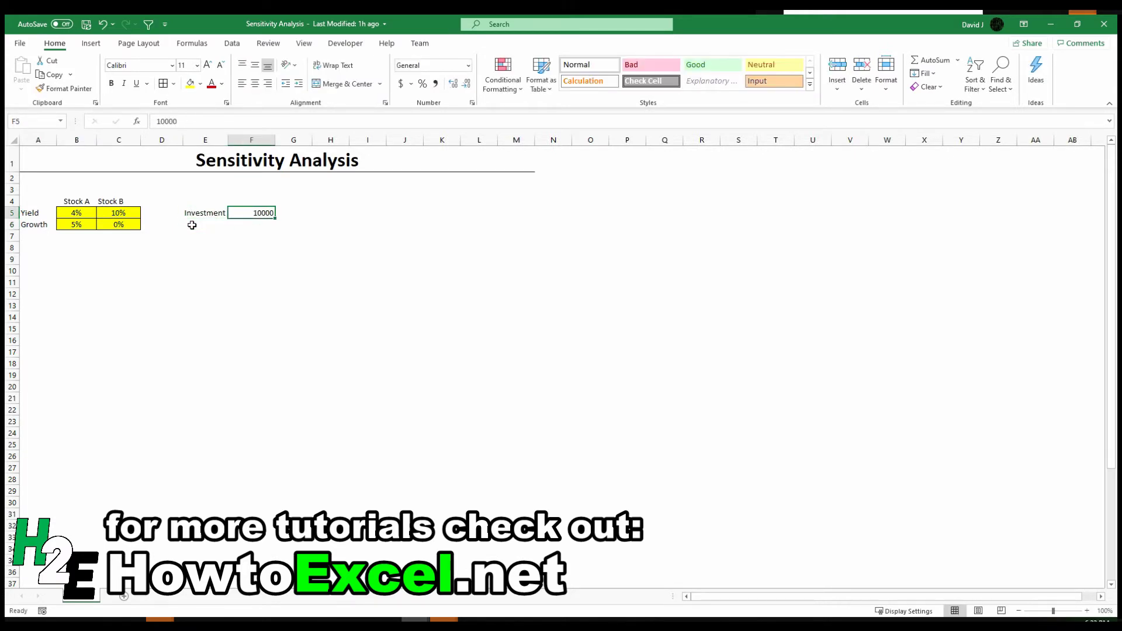
left_click(190, 83)
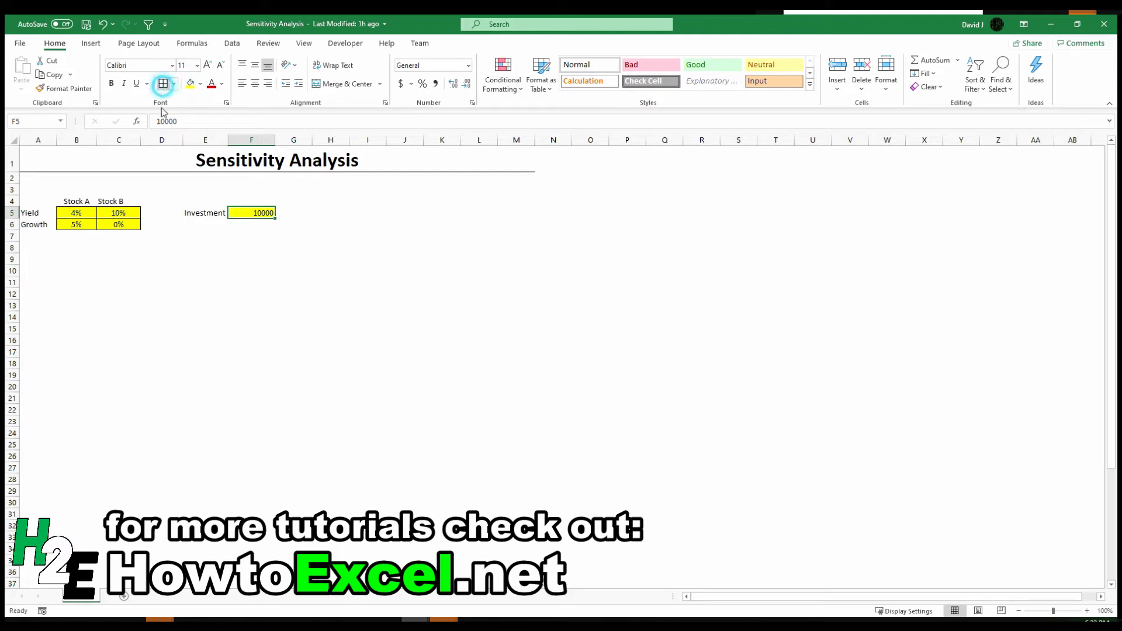
left_click(401, 83)
left_click(466, 82)
left_click(466, 82)
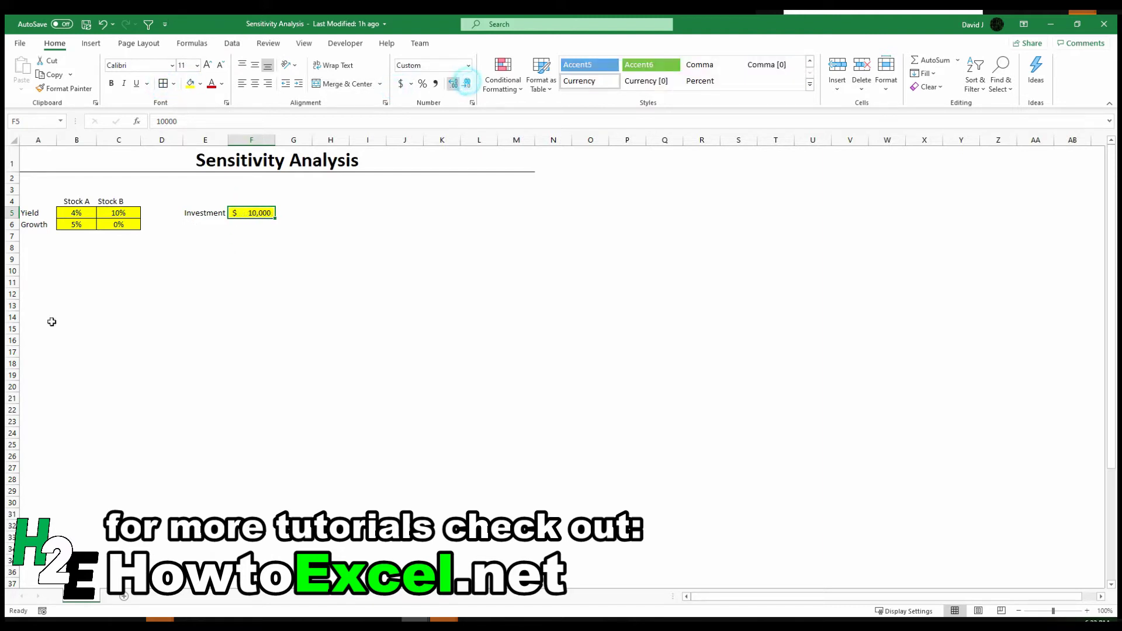
left_click(44, 256)
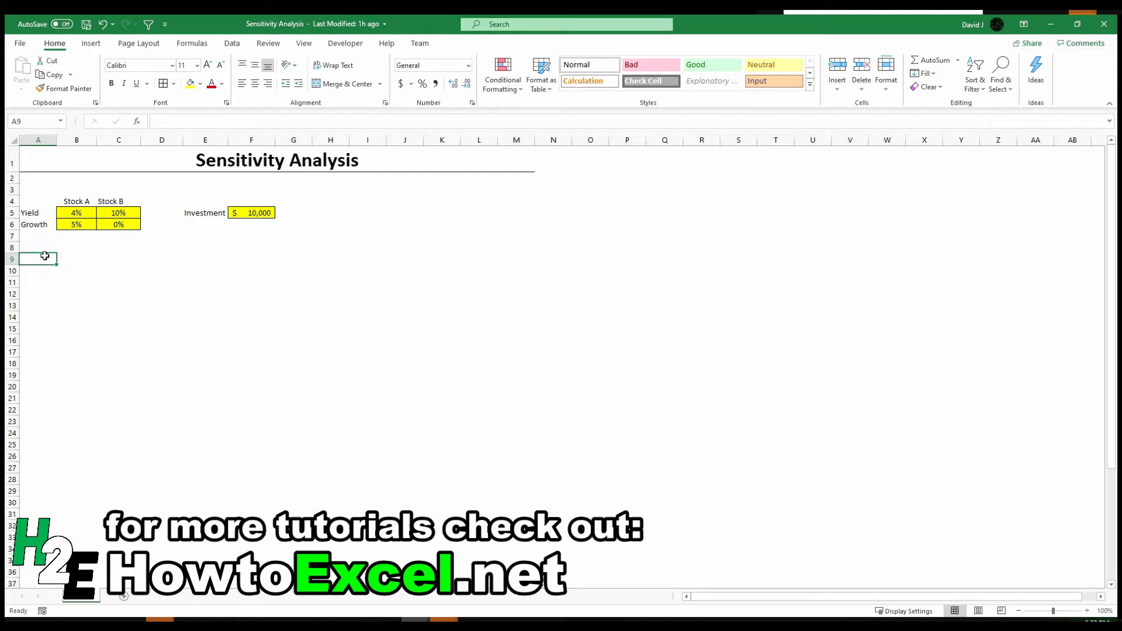
Enter the headers Year, Dividend A and Dividend B in A9:C9
type("Year")
key("Tab")
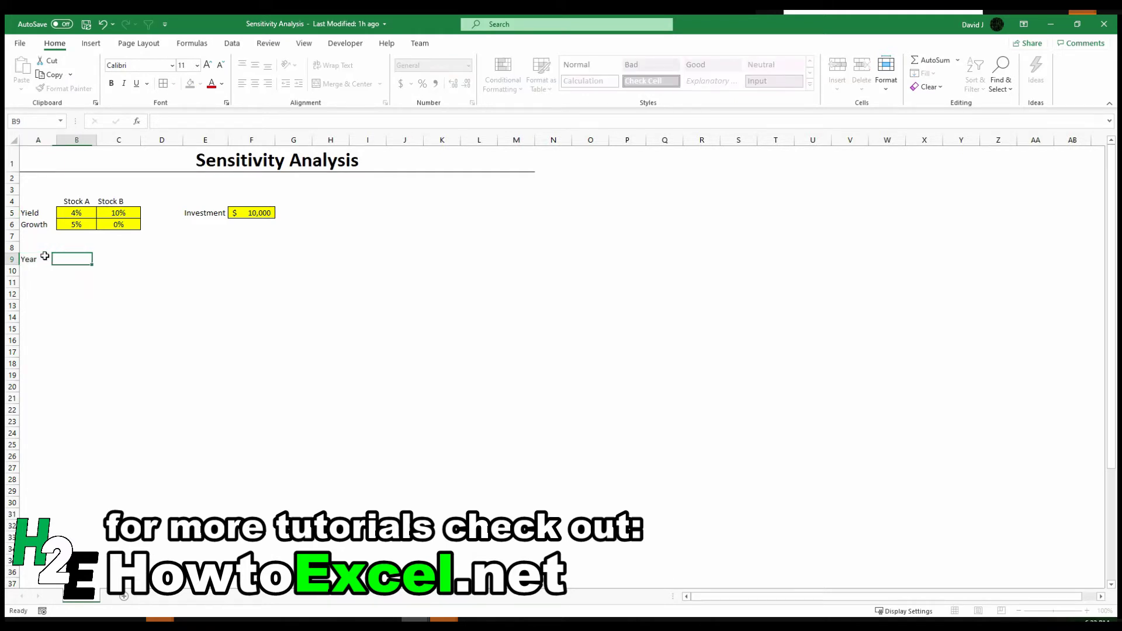
type("Dividend A")
key("Tab")
type("Dividen")
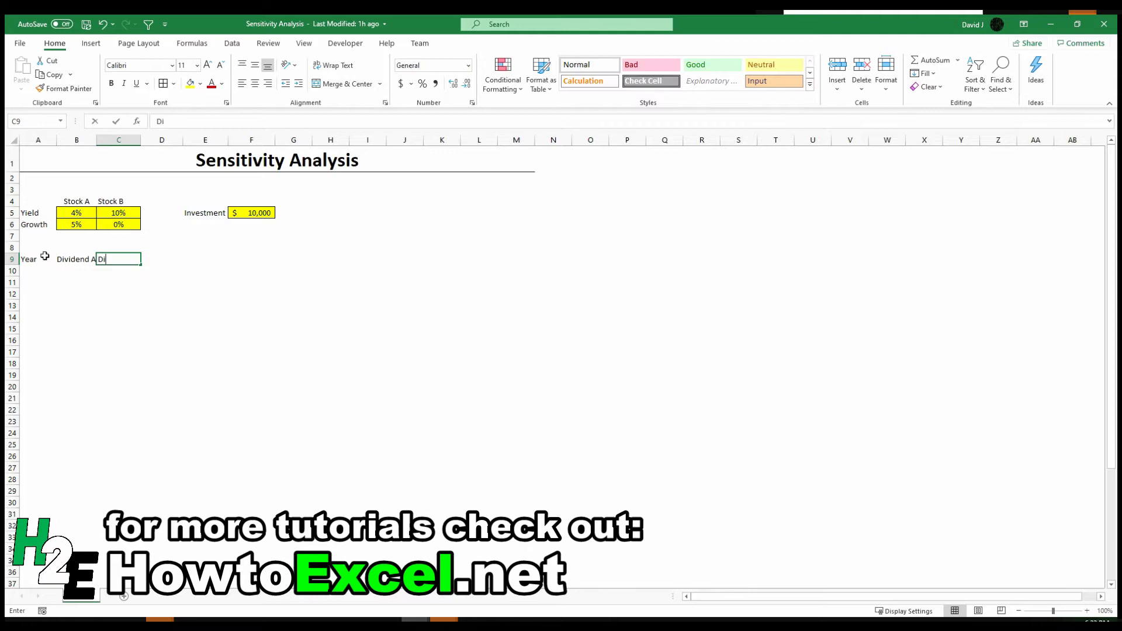
type("d B")
key("Return")
Start the year list at 0 and 1, then fill the series down to year 40
type("0")
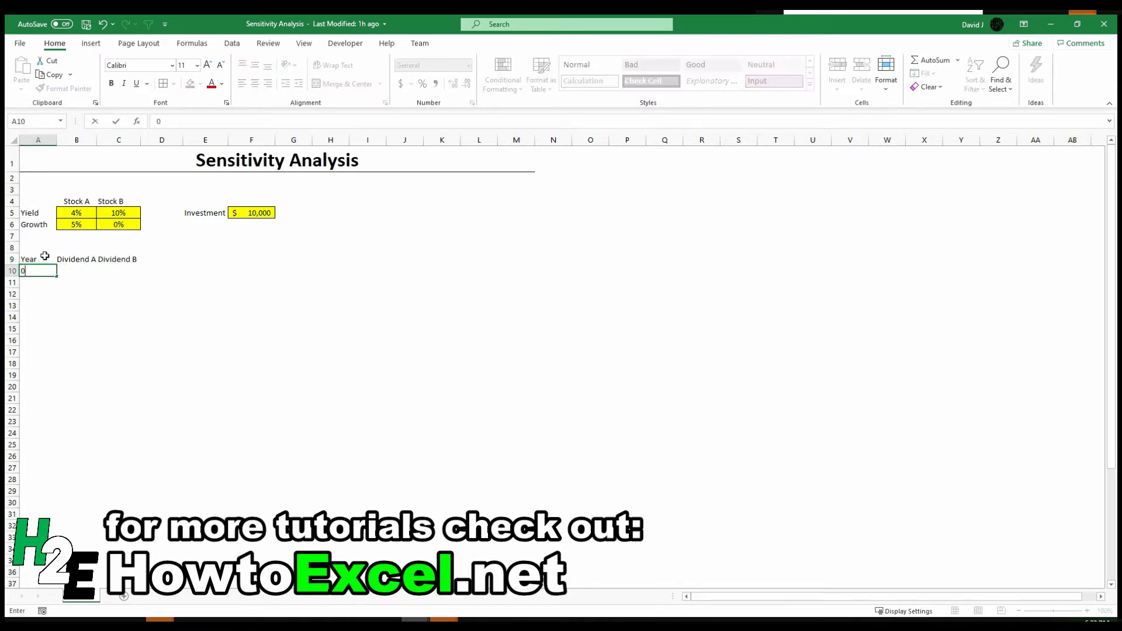
key("Return")
type("1")
key("Return")
type("2")
key("Return")
type("3")
key("Return")
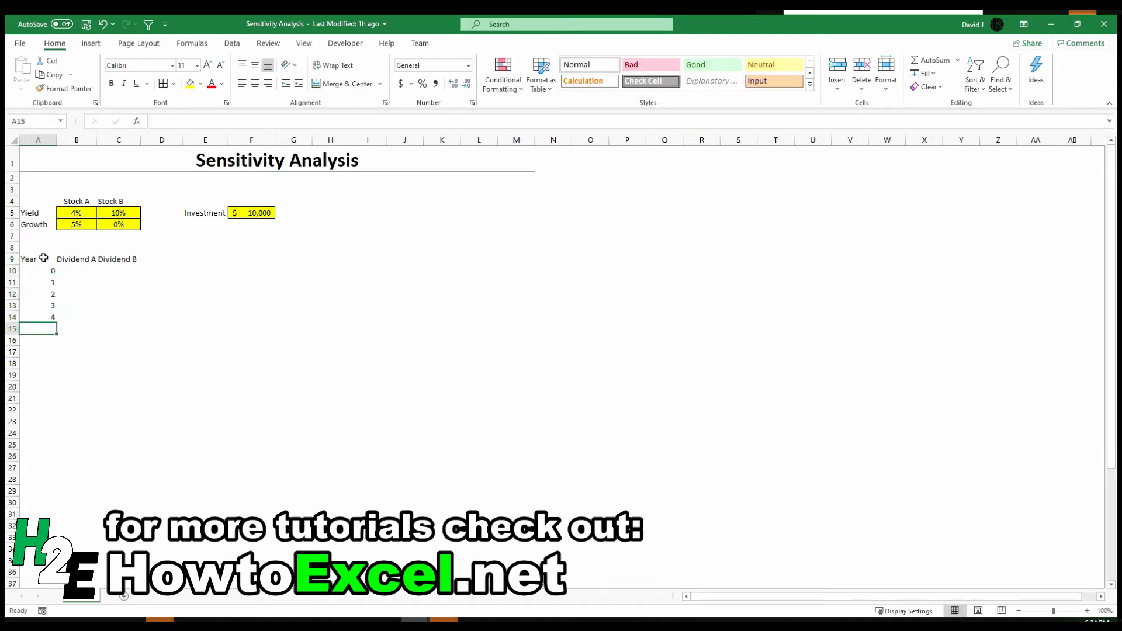
left_click_drag(42, 269, 55, 323)
left_click_drag(57, 323, 46, 569)
left_click(35, 570)
scroll(42, 474, "up", 5)
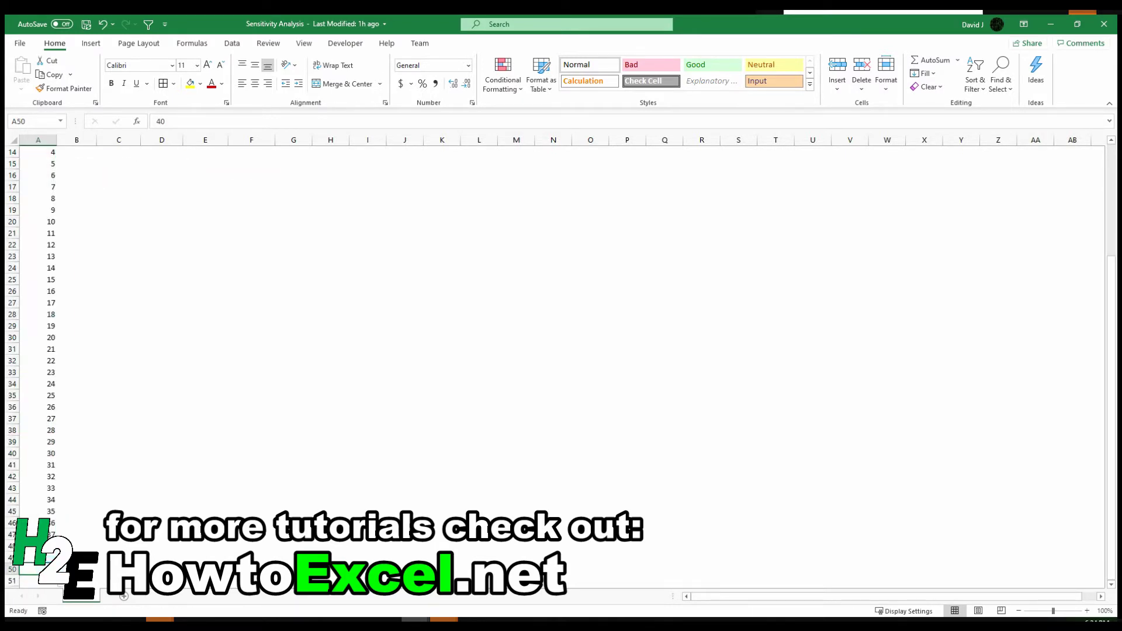
Centre the year numbers across column A
left_click(38, 140)
left_click(254, 83)
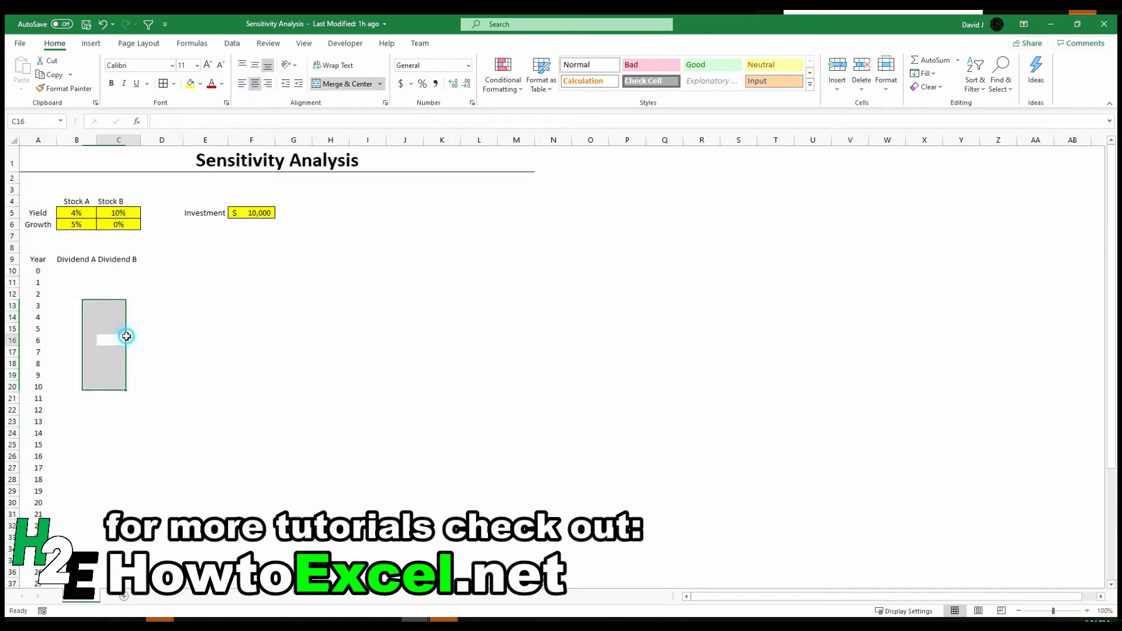
left_click(77, 261)
left_click(80, 270)
Set the year 0 Dividend A to Stock A's yield times the investment, giving $400
type("=")
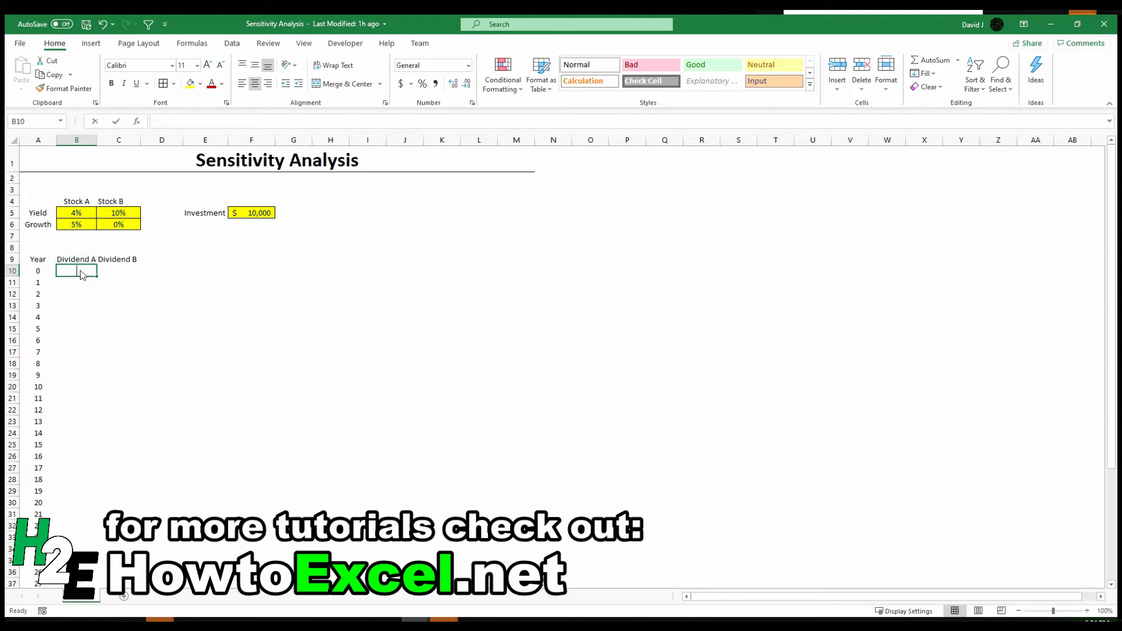
key("Up")
key("Up")
key("Up")
key("Up")
key("Up")
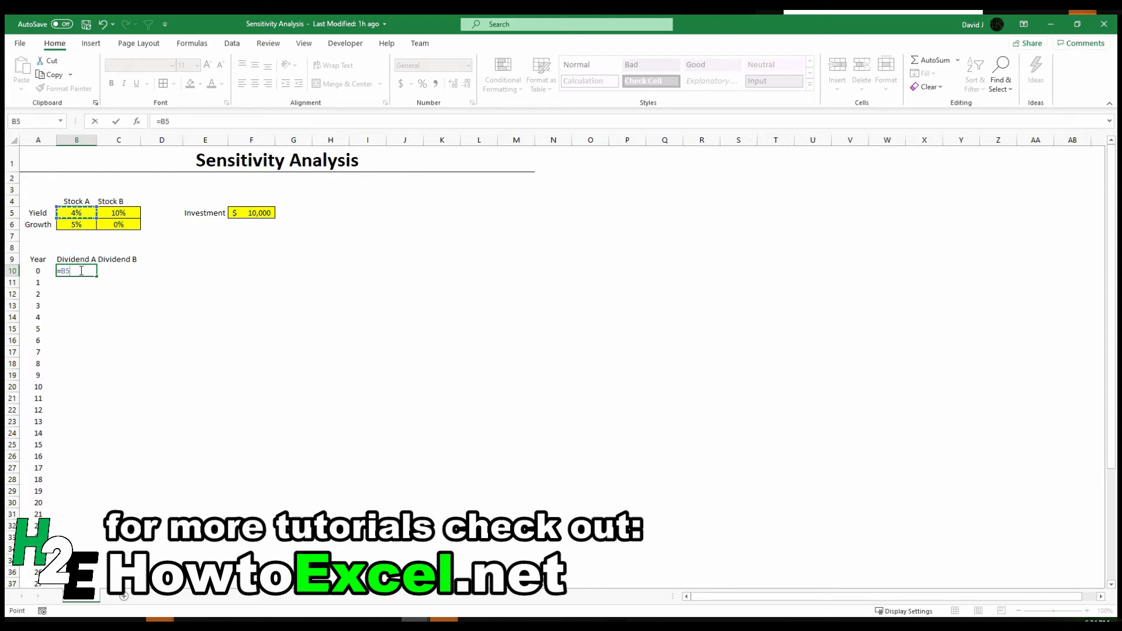
type("*")
key("Up")
key("Up")
key("Right")
key("Right")
key("Right")
key("Right")
key("Up")
key("Up")
key("Up")
key("Return")
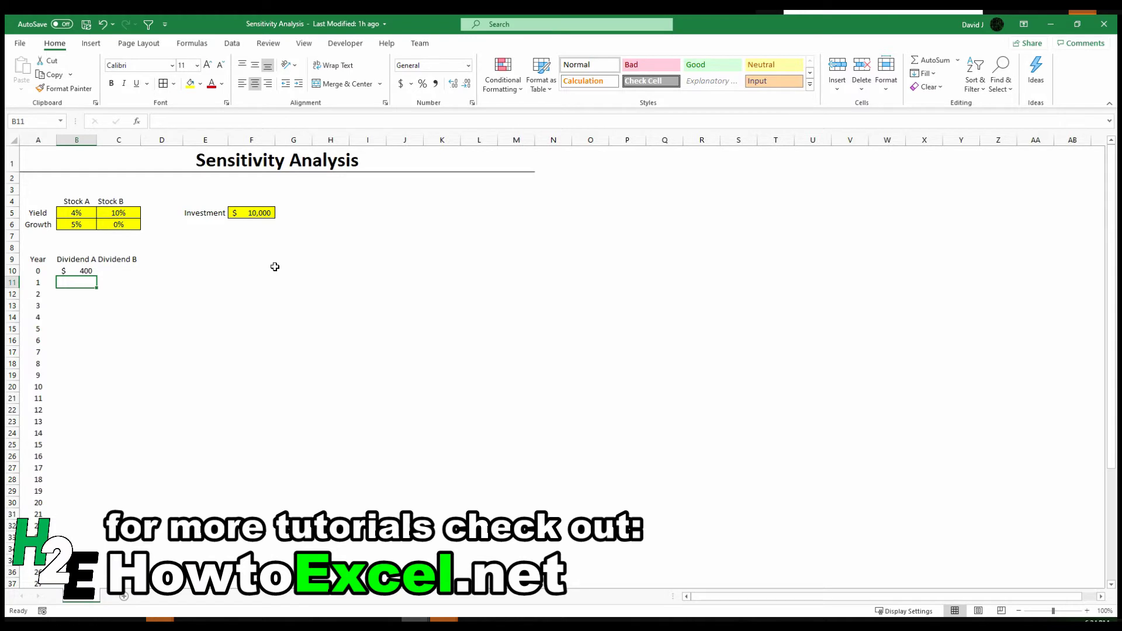
Enter the year 1 dividend as =B10*(1+B6) and fill it down to year 40
type("=")
key("Up")
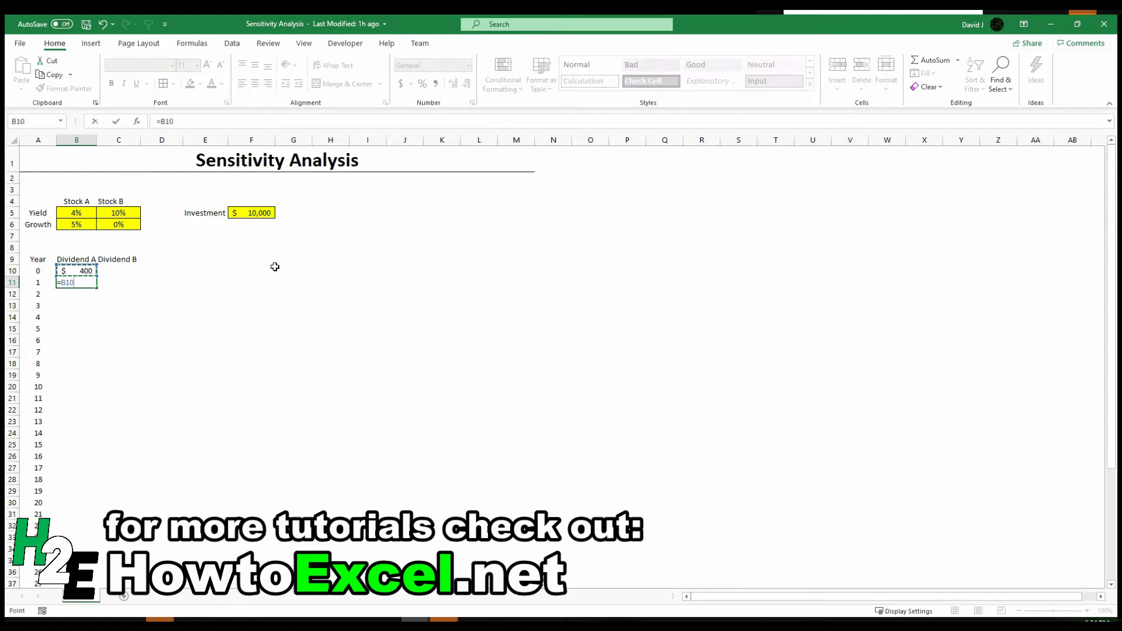
type("*(1+")
key("Up")
key("Up")
key("Up")
key("Up")
key("Up")
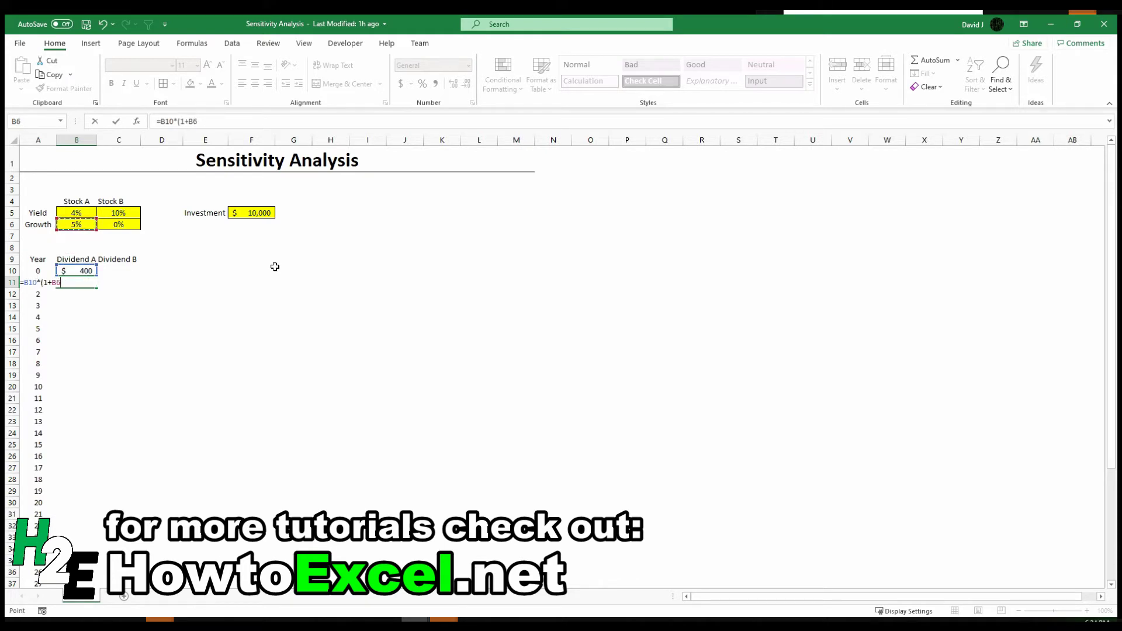
type(")")
key("Return")
key("Up")
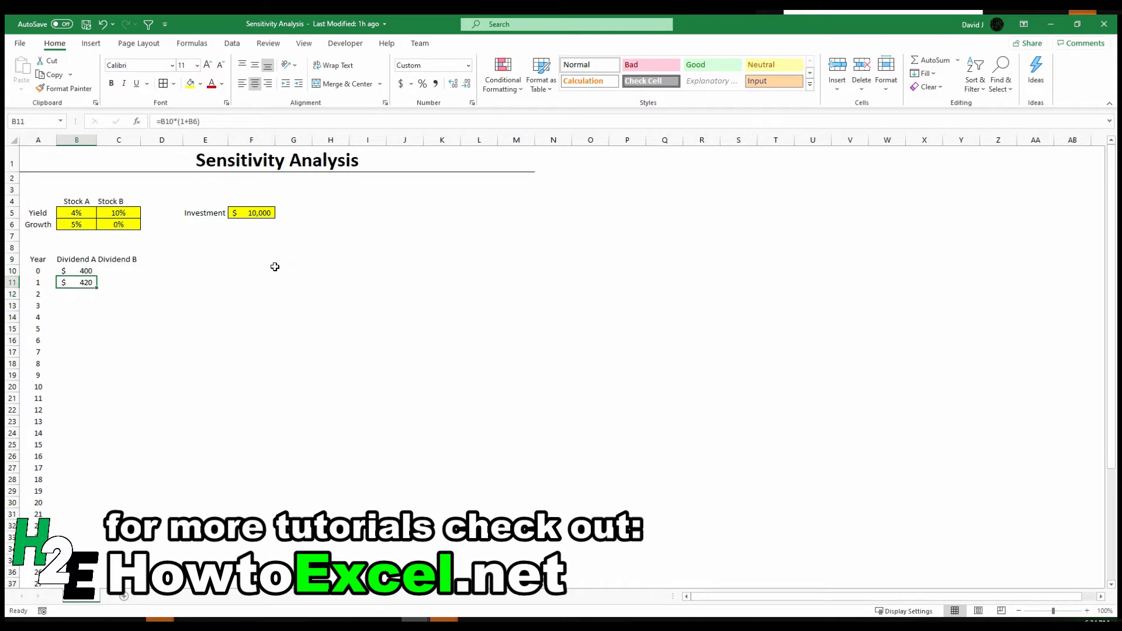
double_click(96, 288)
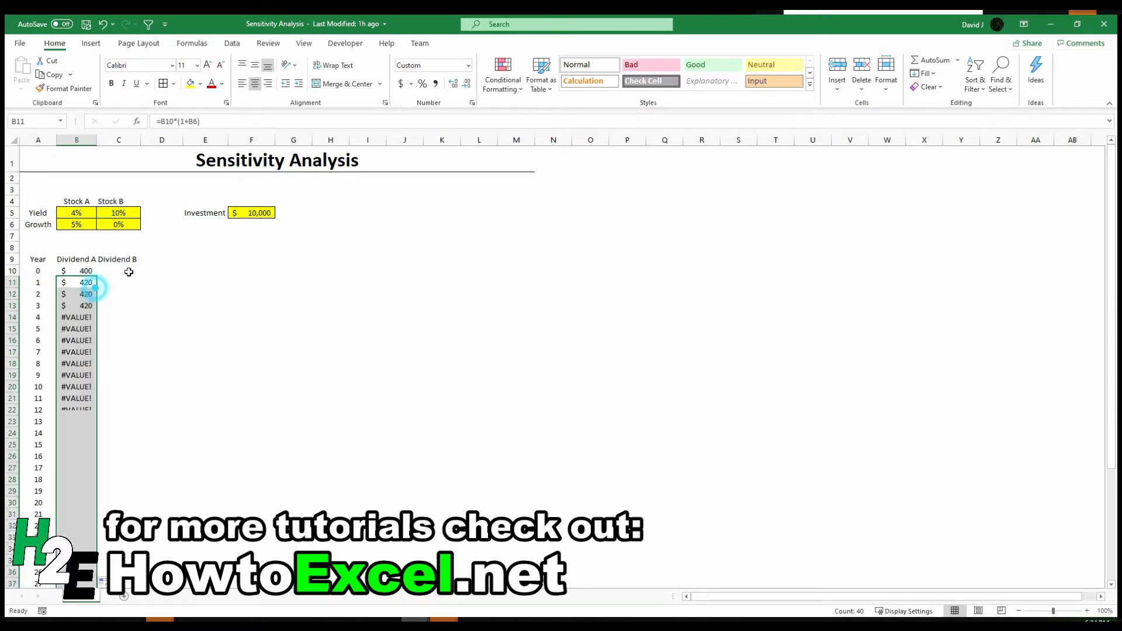
scroll(146, 266, "down", 4)
scroll(158, 265, "up", 4)
Anchor the growth rate as $B$6 in the year 1 formula and refill it to year 40
left_click(85, 283)
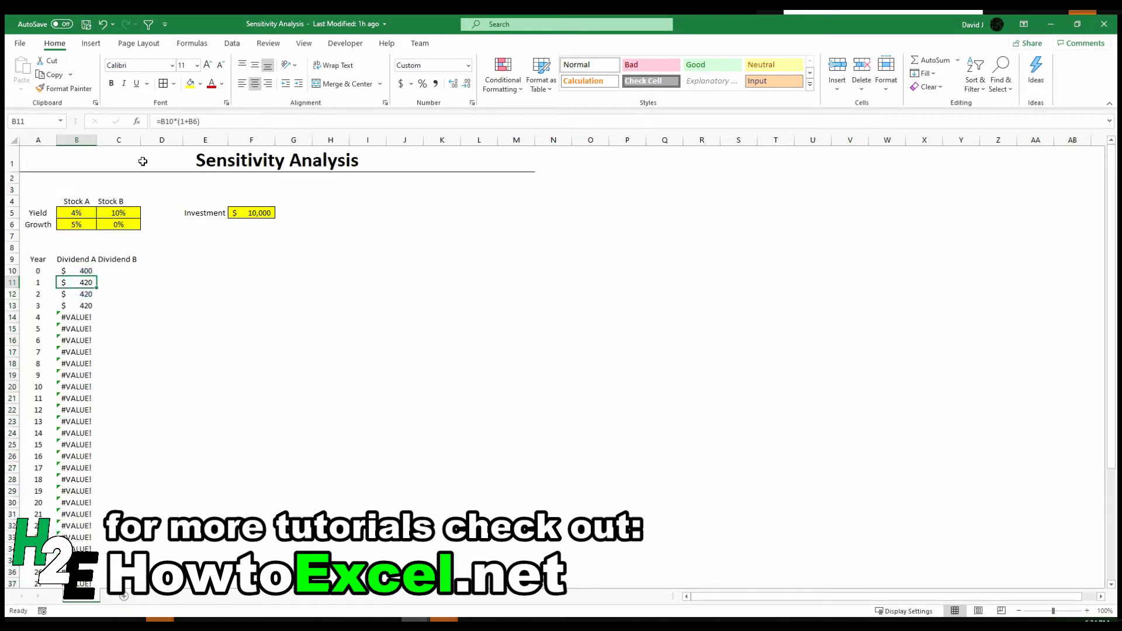
left_click(188, 121)
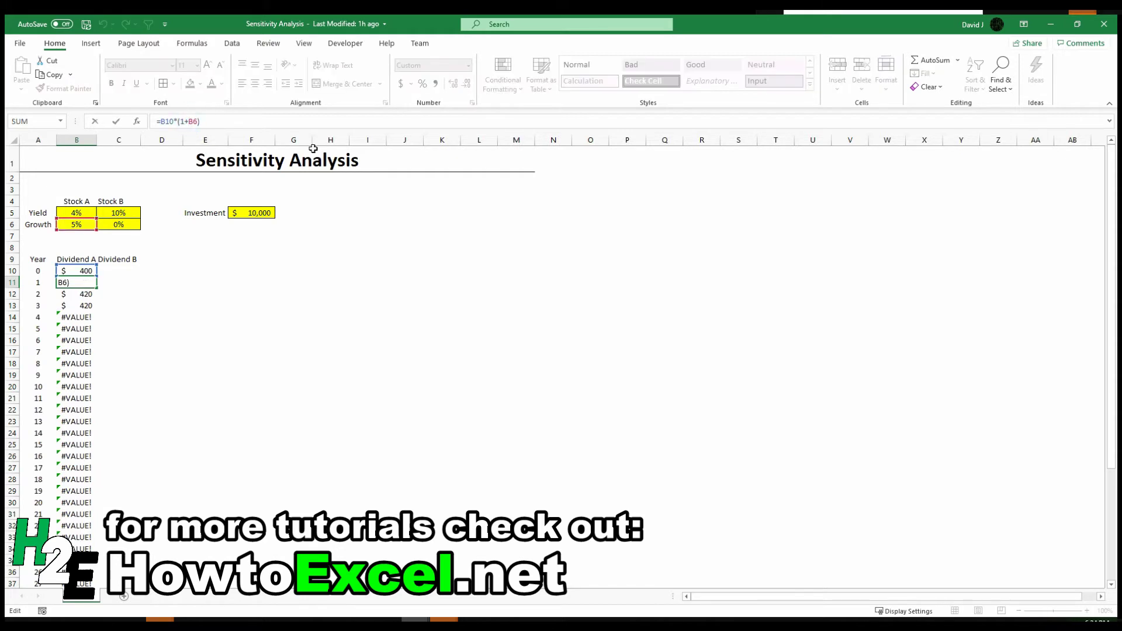
type("$")
key("Right")
type("$")
key("ctrl+Return")
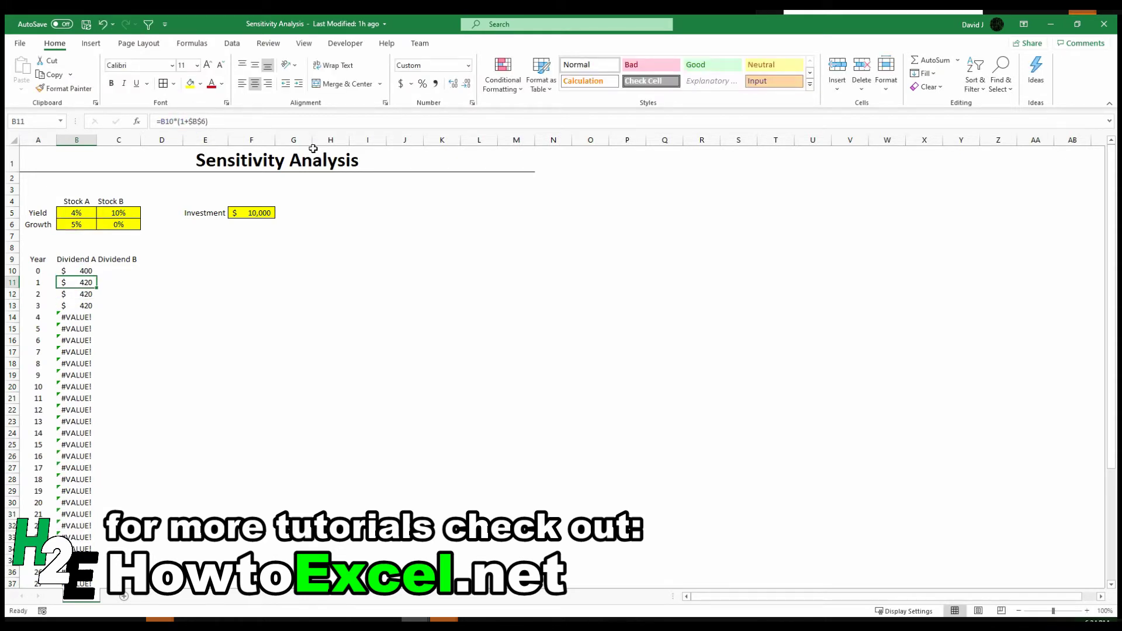
double_click(97, 288)
scroll(171, 311, "down", 6)
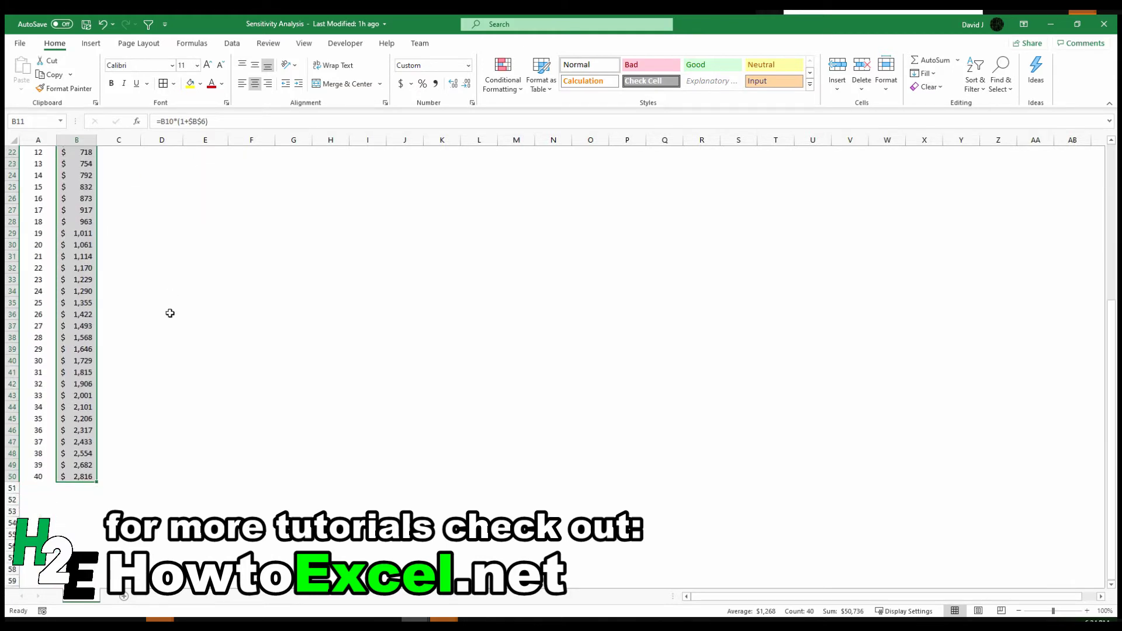
scroll(171, 311, "up", 6)
left_click_drag(123, 271, 126, 273)
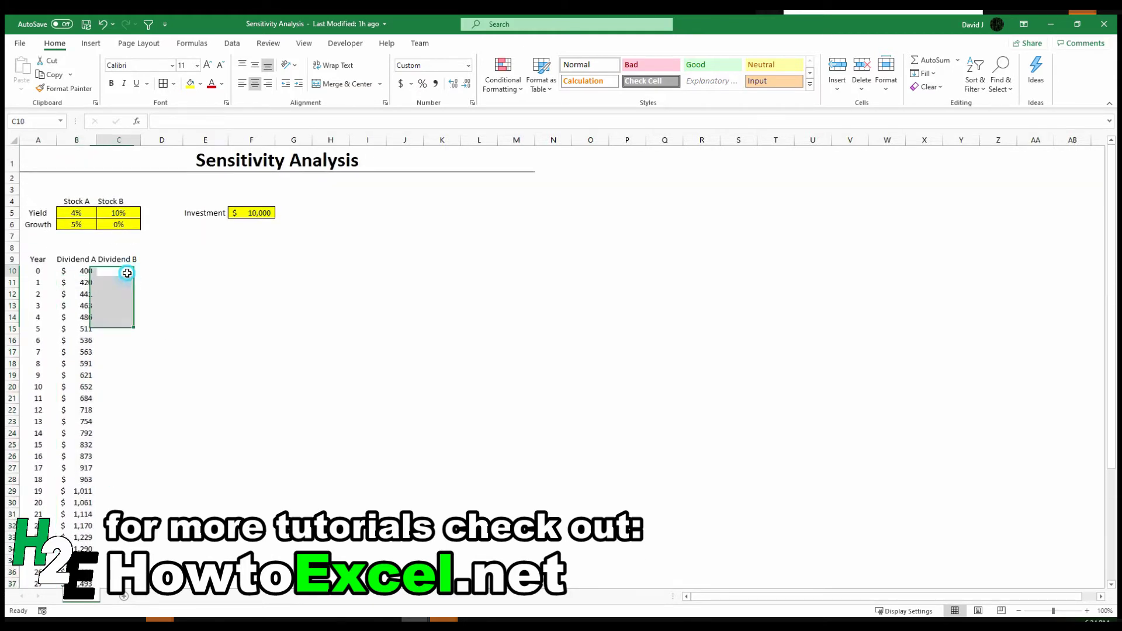
Check the Dividend A formulas for years 1, 2 and 3
left_click(83, 281)
left_click(85, 292)
left_click(85, 302)
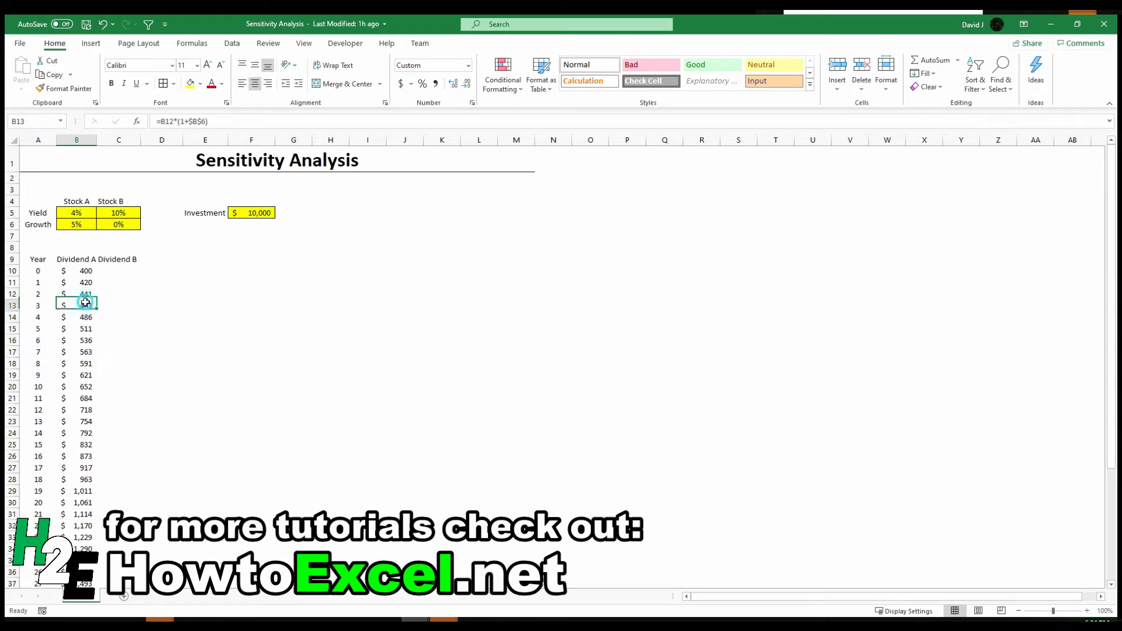
left_click(118, 271)
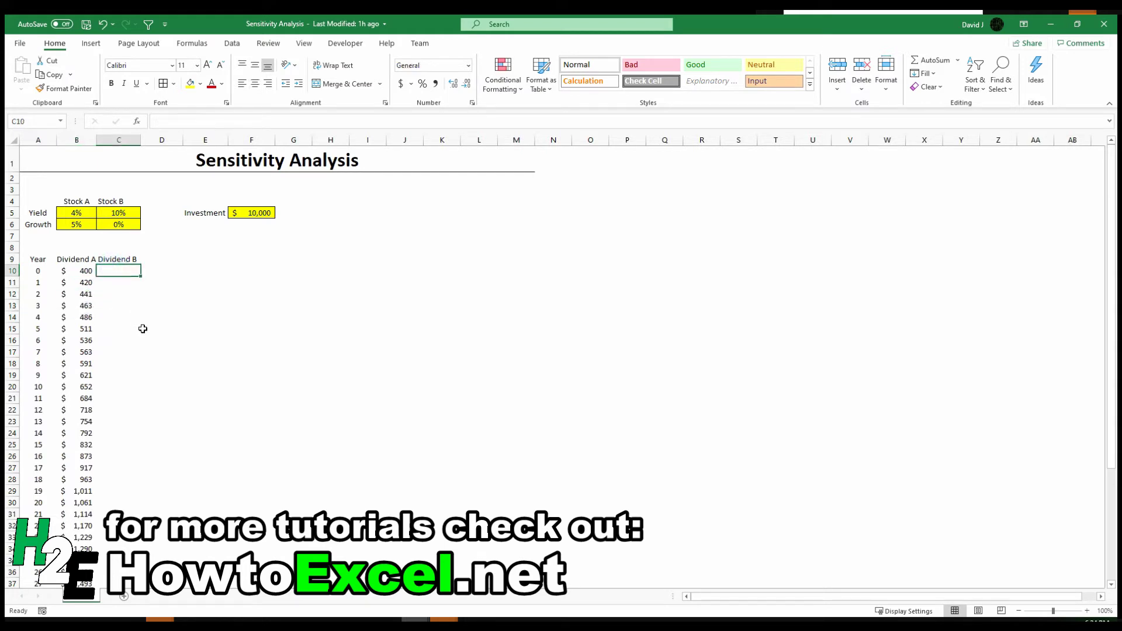
Set the year 0 Dividend B to =C5*F5, Stock B's yield times the investment
type("=")
key("Up")
key("Up")
key("Up")
key("Up")
key("Up")
type("*")
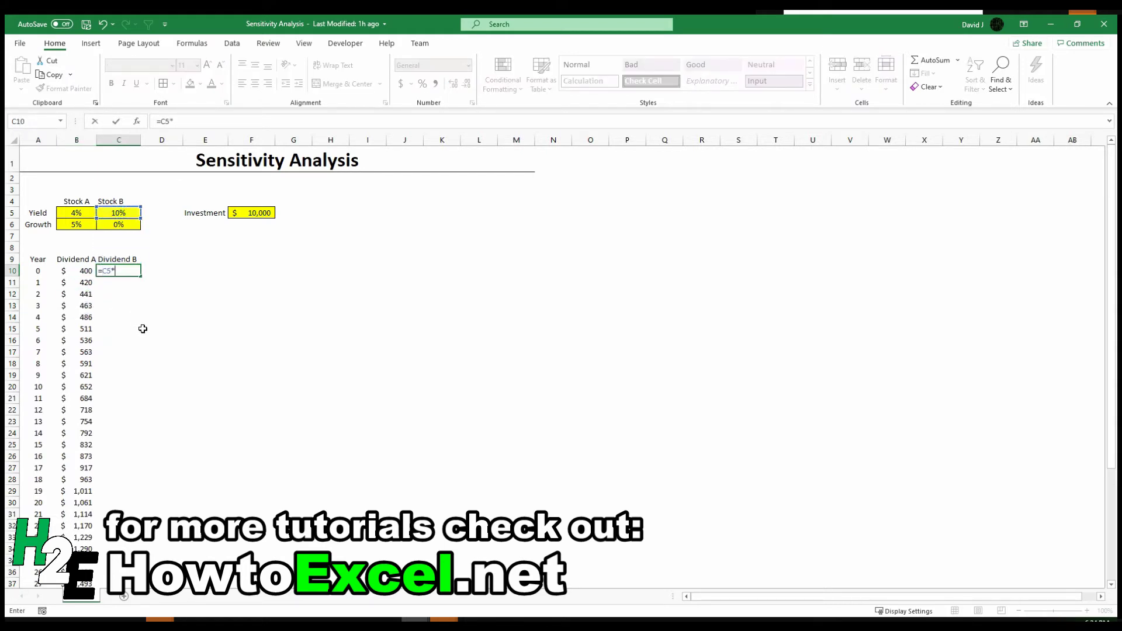
key("Up")
key("Up")
key("Right")
key("Up")
key("Up")
key("Right")
key("Right")
key("Right")
key("Left")
key("Up")
key("Return")
Make each later Dividend B equal the previous year's, filled down to year 40
type("=")
key("Up")
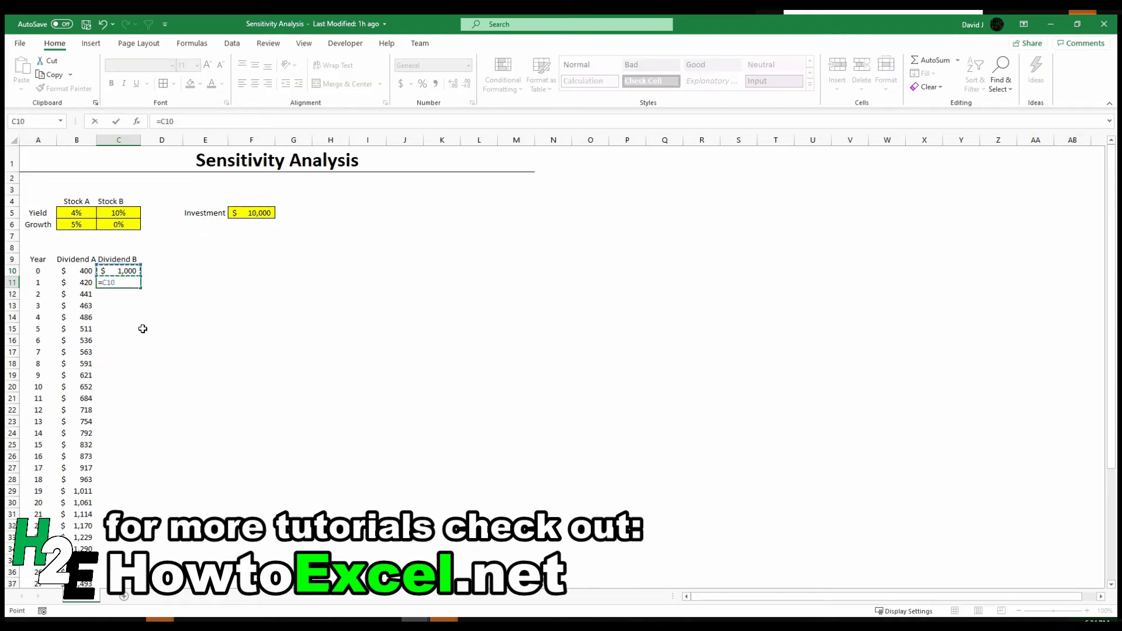
key("Return")
left_click(126, 281)
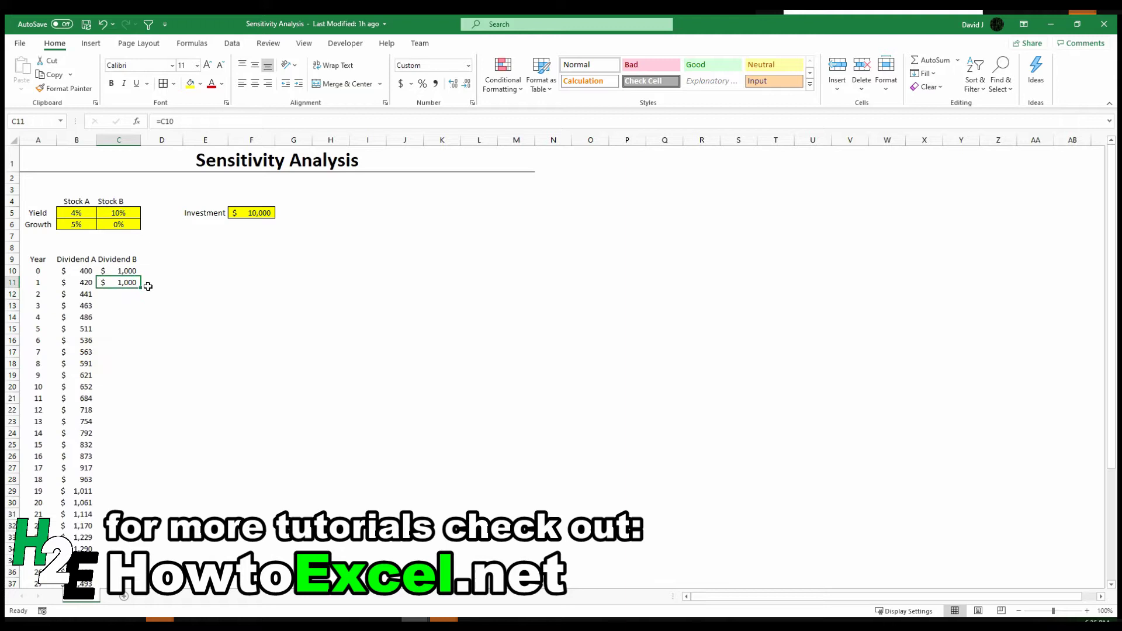
double_click(141, 287)
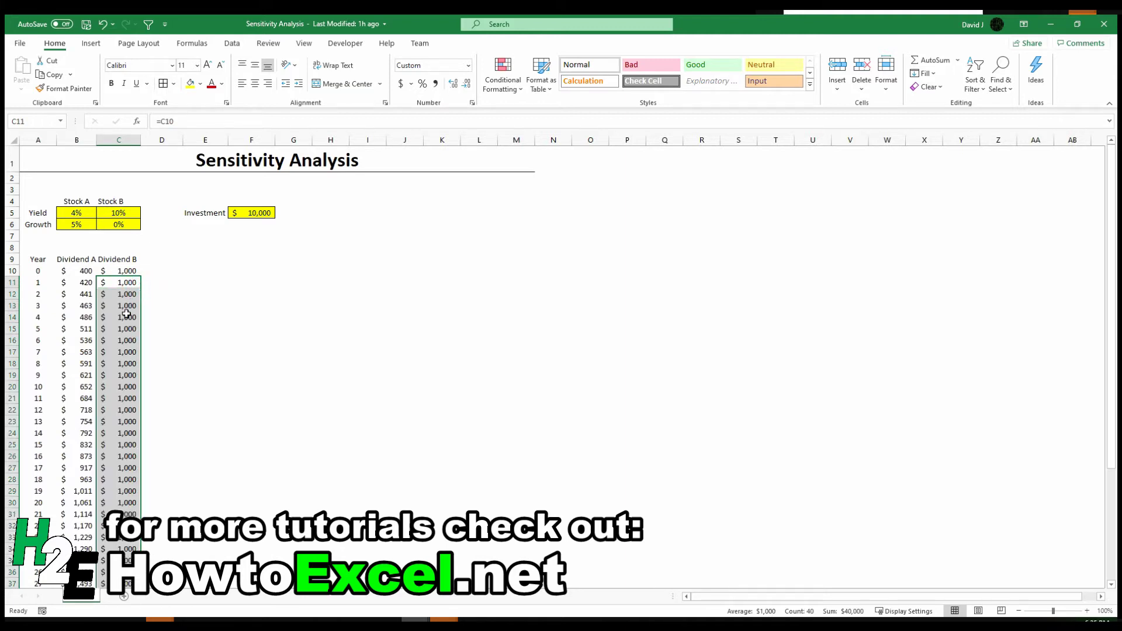
Add a Difference header in D9 with =B10-C10 below it
left_click(155, 262)
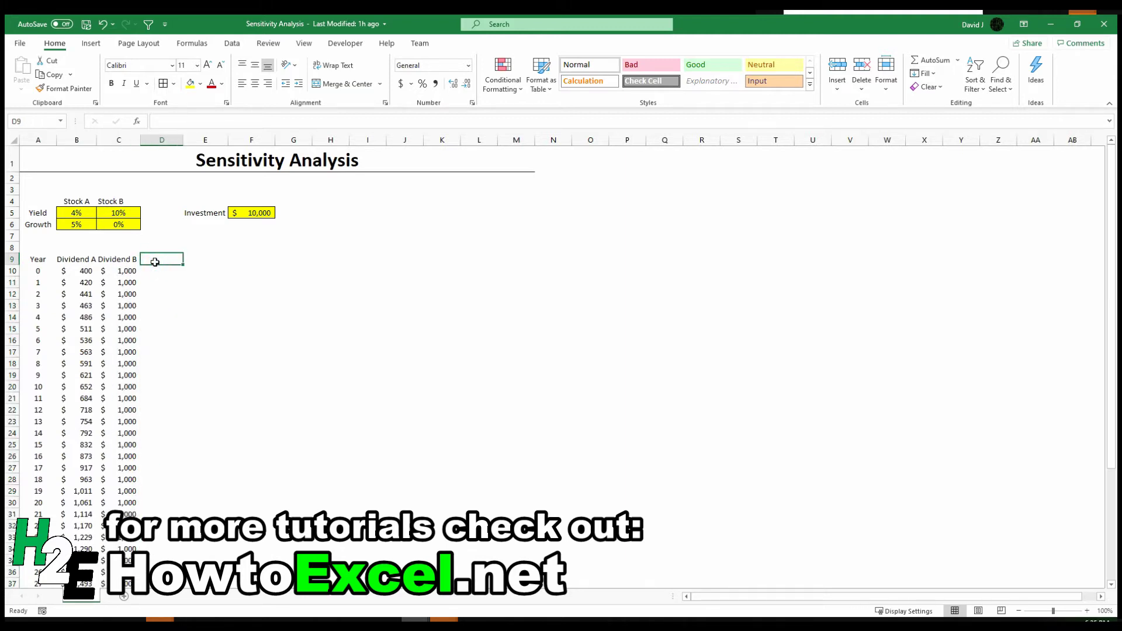
type("Difference")
key("Return")
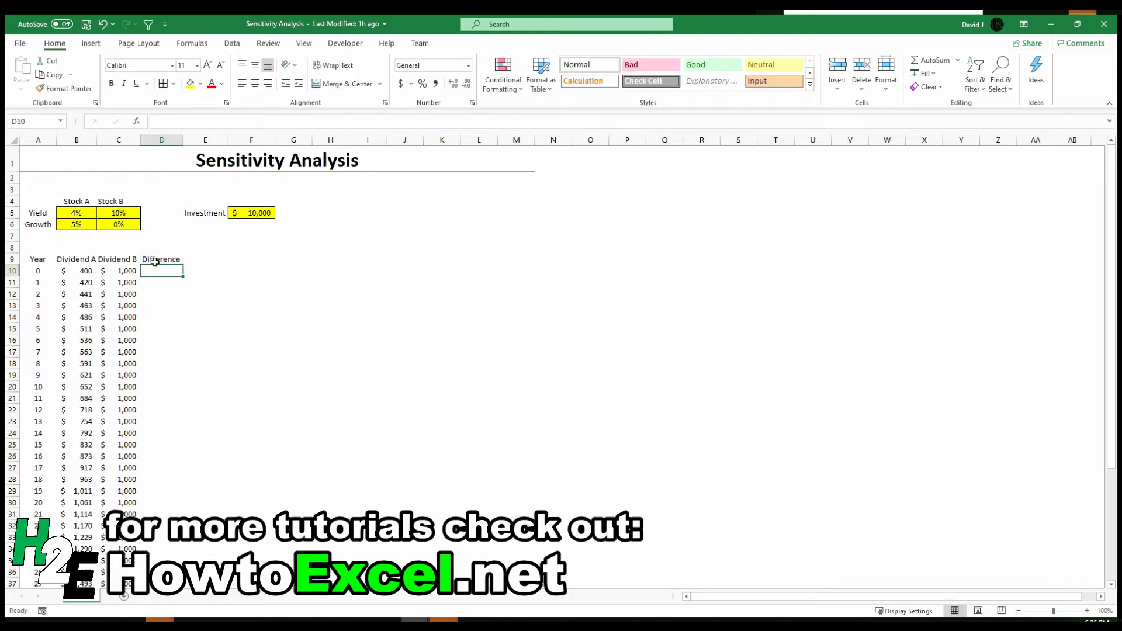
type("=")
key("Left")
key("Left")
type("-")
key("Left")
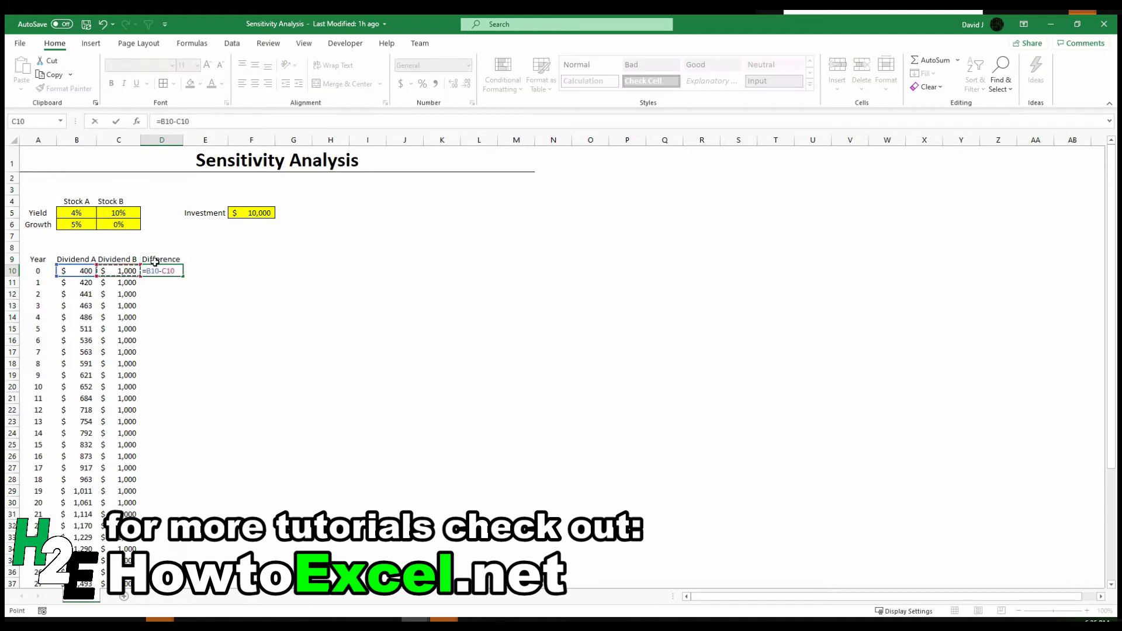
key("Return")
Copy the Difference formula down to year 40 and review the results
left_click(178, 271)
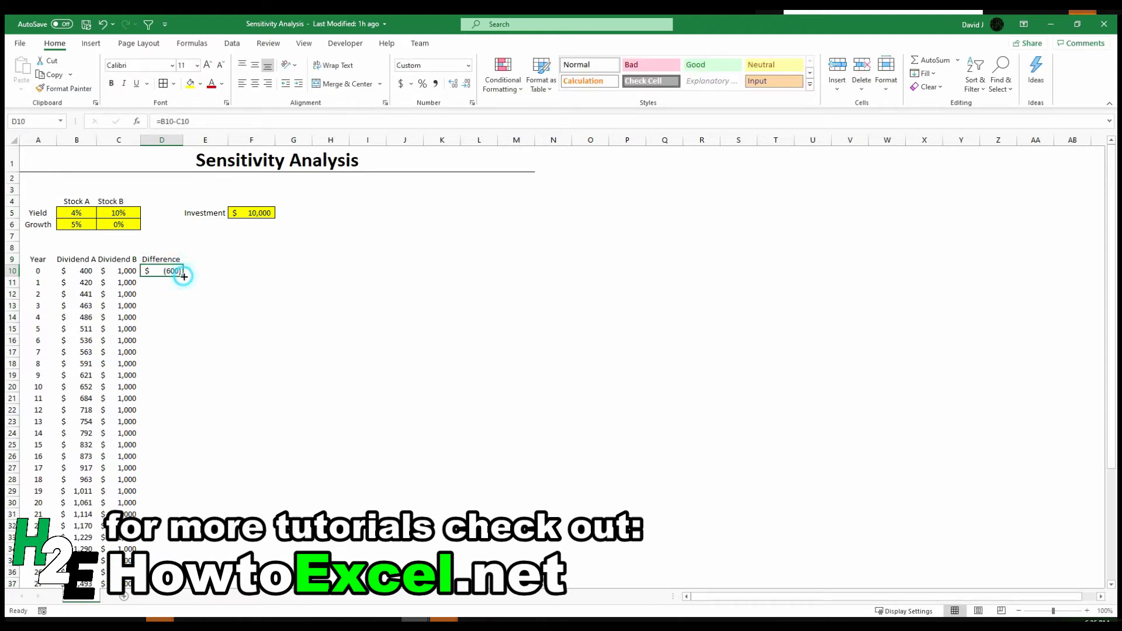
double_click(184, 276)
left_click(170, 294)
scroll(165, 298, "down", 3)
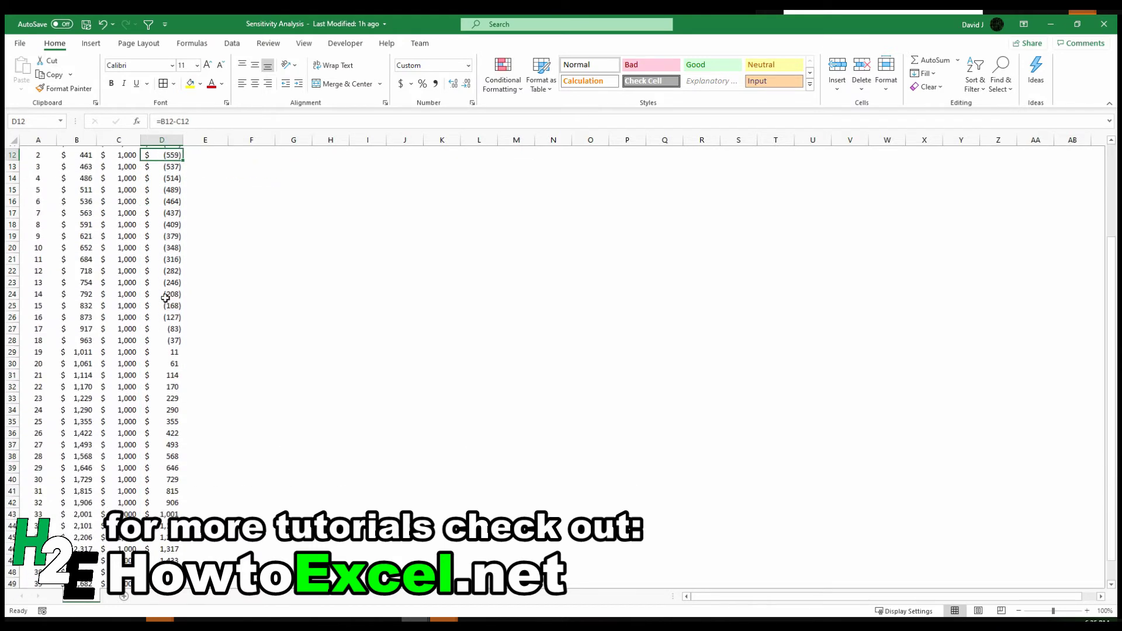
scroll(166, 298, "down", 2)
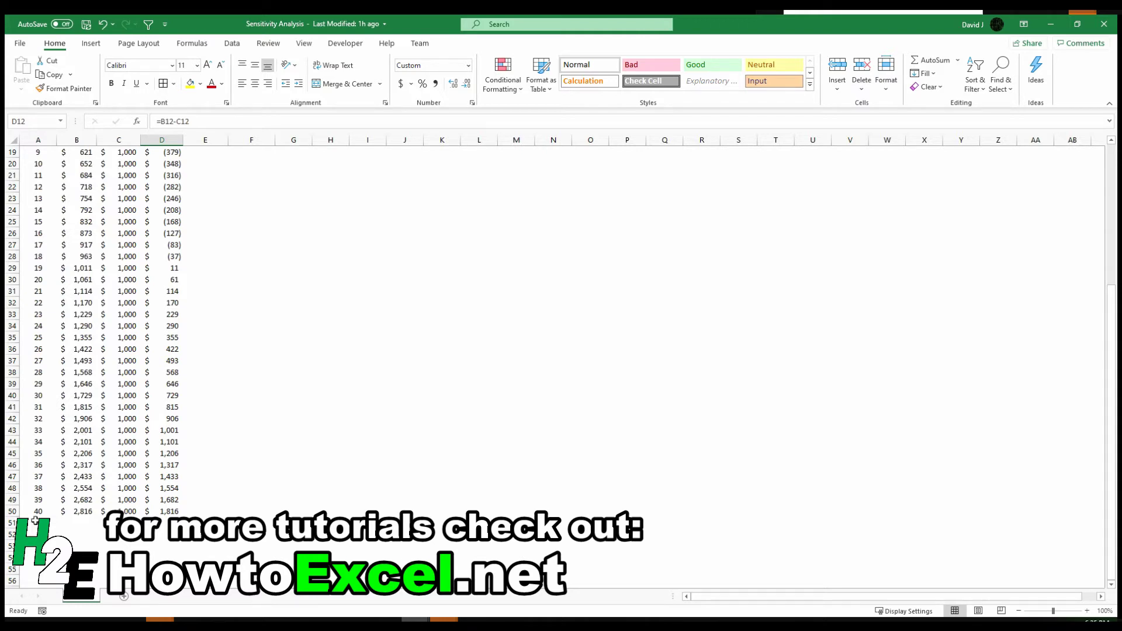
scroll(150, 460, "up", 2)
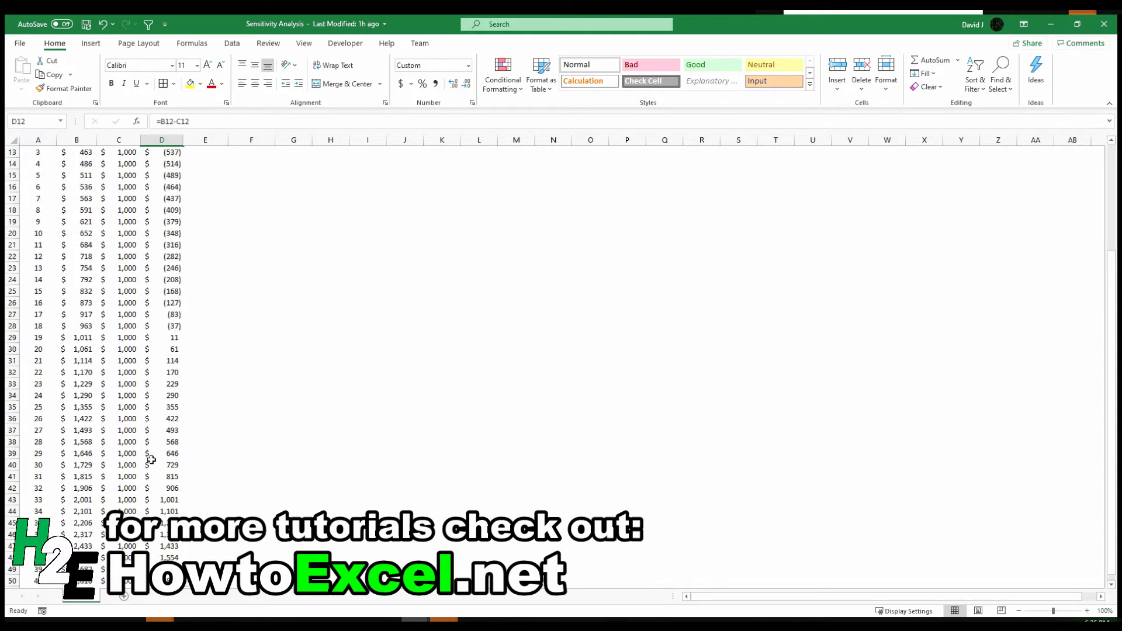
scroll(151, 460, "up", 4)
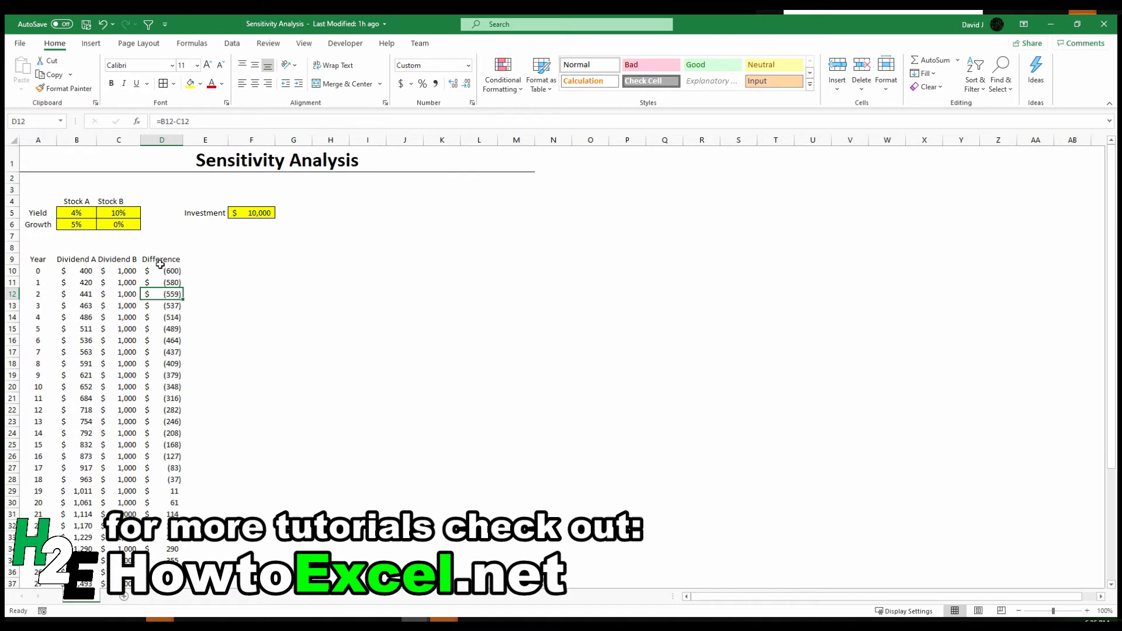
Try Stock B yields of 8%, 7% and 6% in C5, settling on 5%
left_click(119, 214)
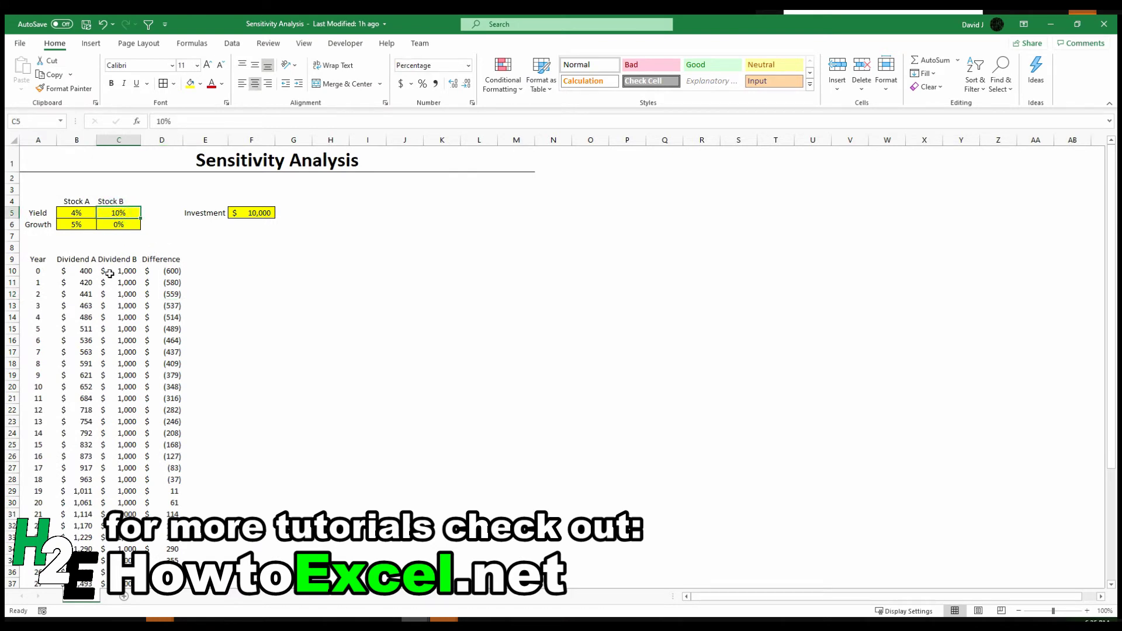
type("8")
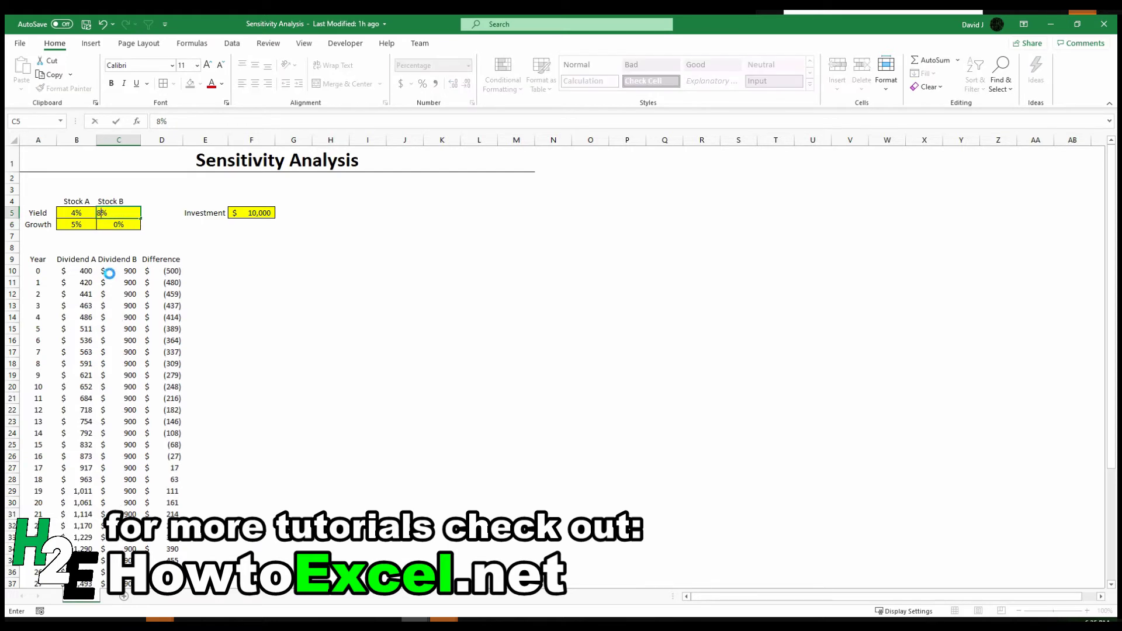
key("ctrl+Return")
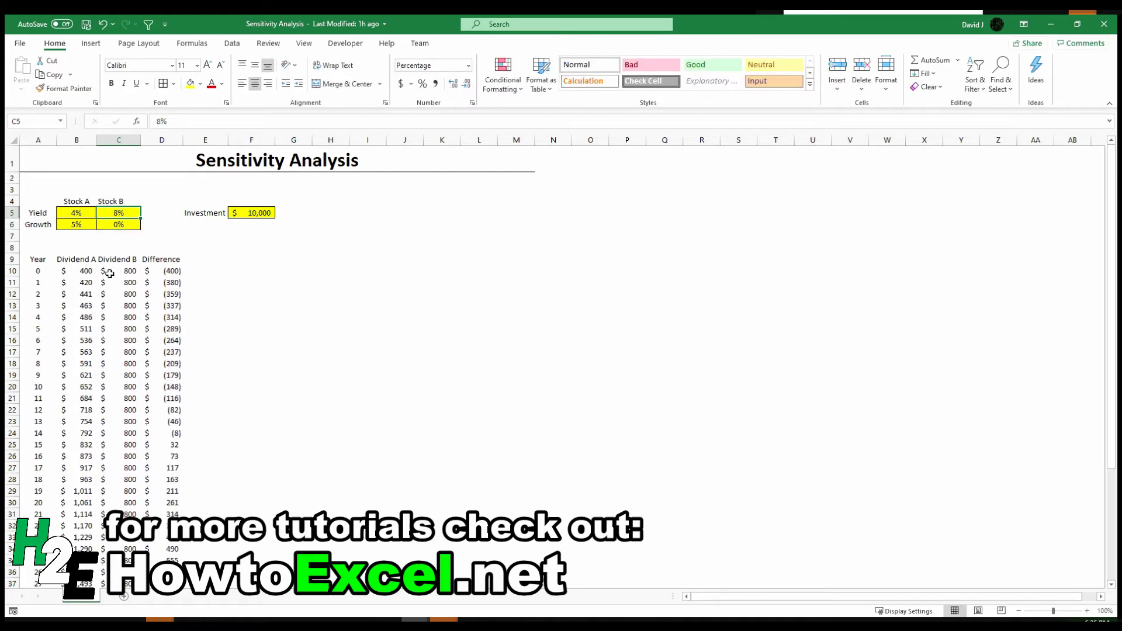
type("7")
key("ctrl+Return")
type("6")
key("ctrl+Return")
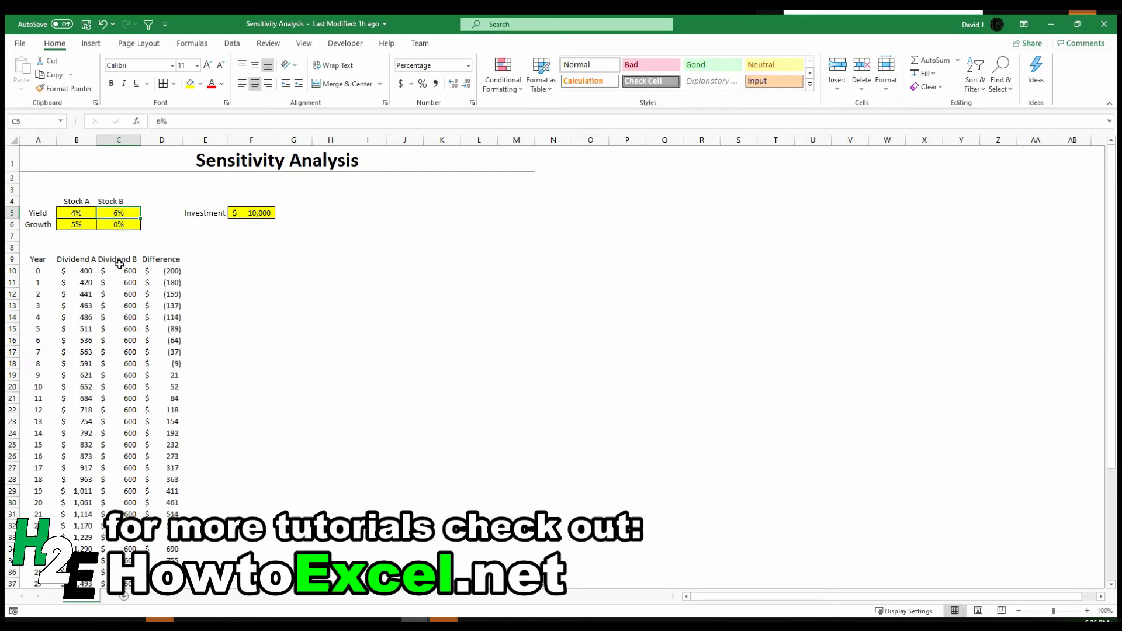
type("5")
key("Return")
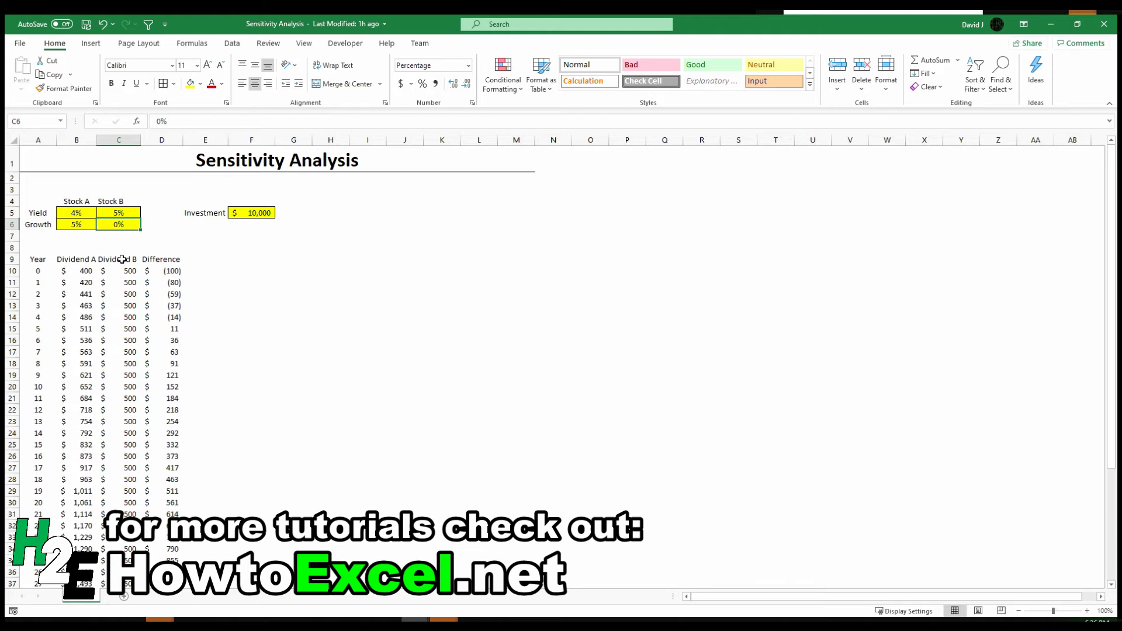
Clear the old Dividend B and Difference columns
left_click(119, 264)
scroll(160, 326, "down", 8)
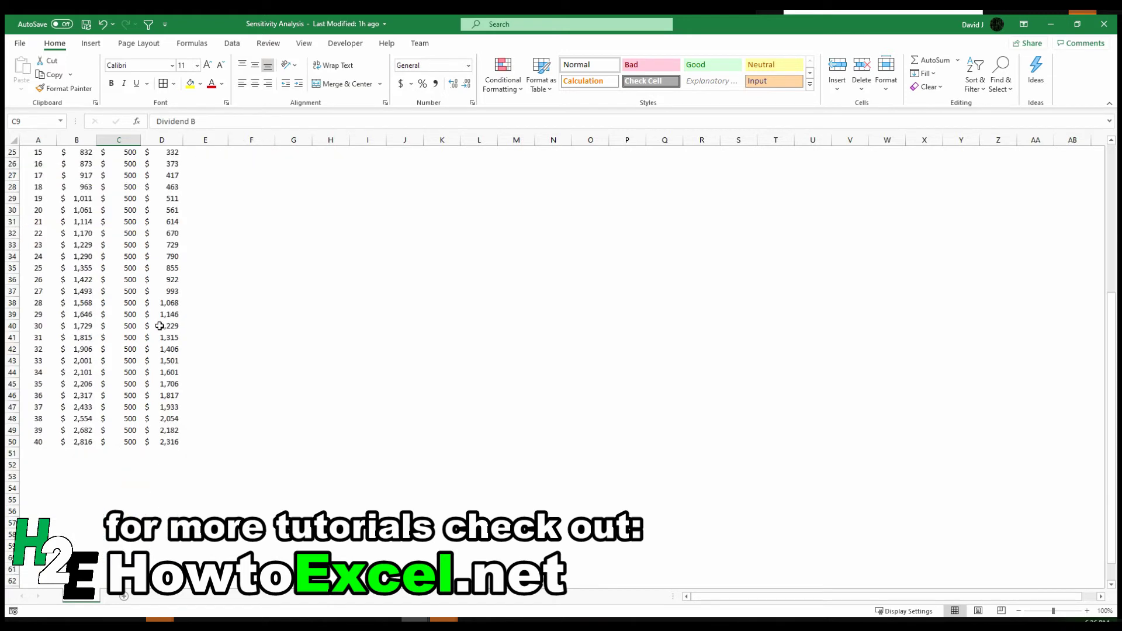
left_click(156, 441, "shift")
key("Delete")
key("Up")
key("Down")
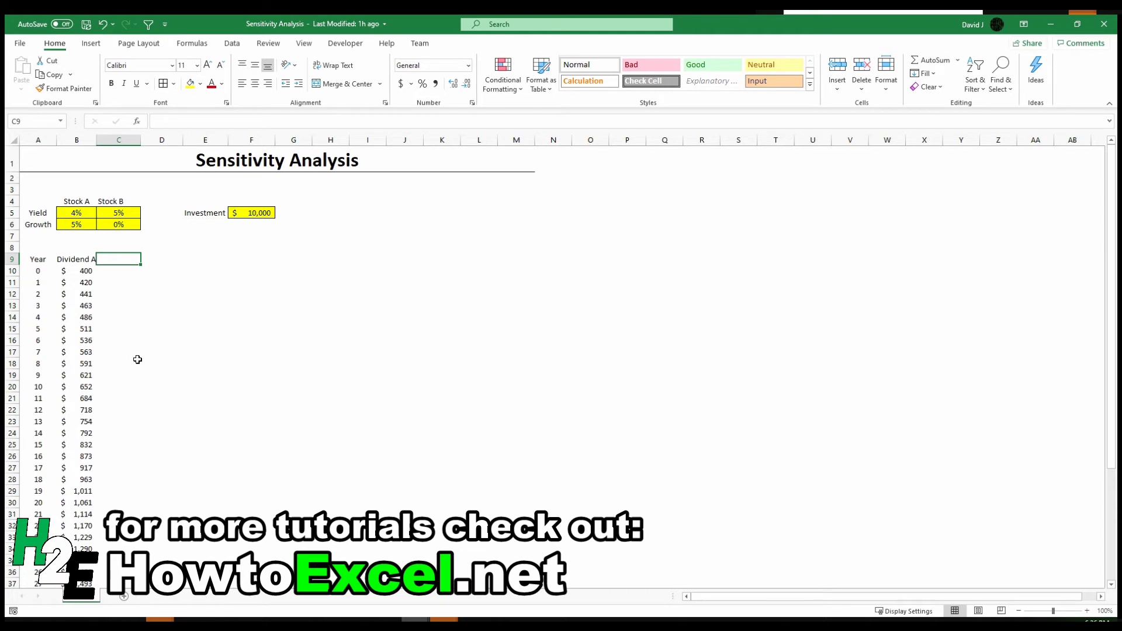
Enter yield headers 5%, 6%, 7%, 8%, 9% and 10% across C9:H9
type("5")
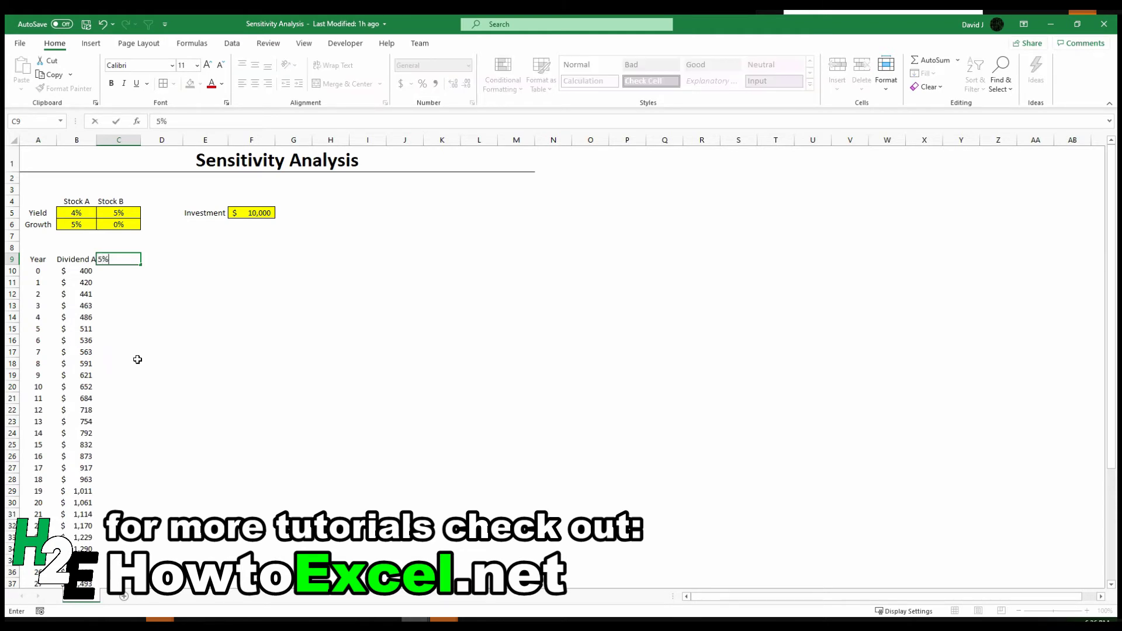
type("%")
key("Tab")
type("6%")
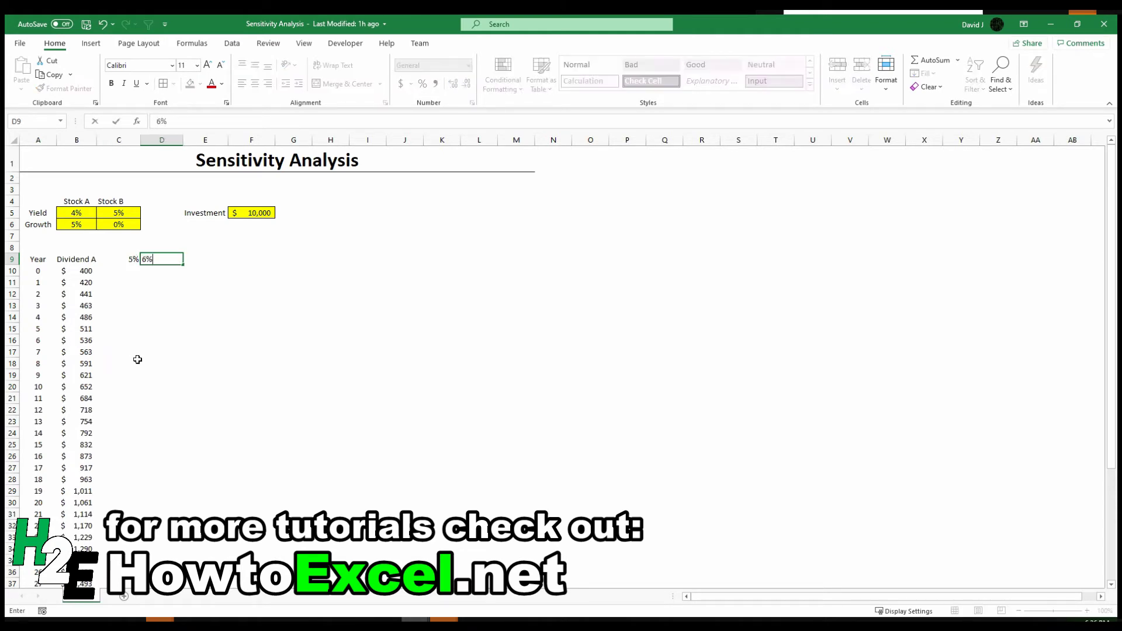
key("Tab")
type("7%")
key("Tab")
type("8%")
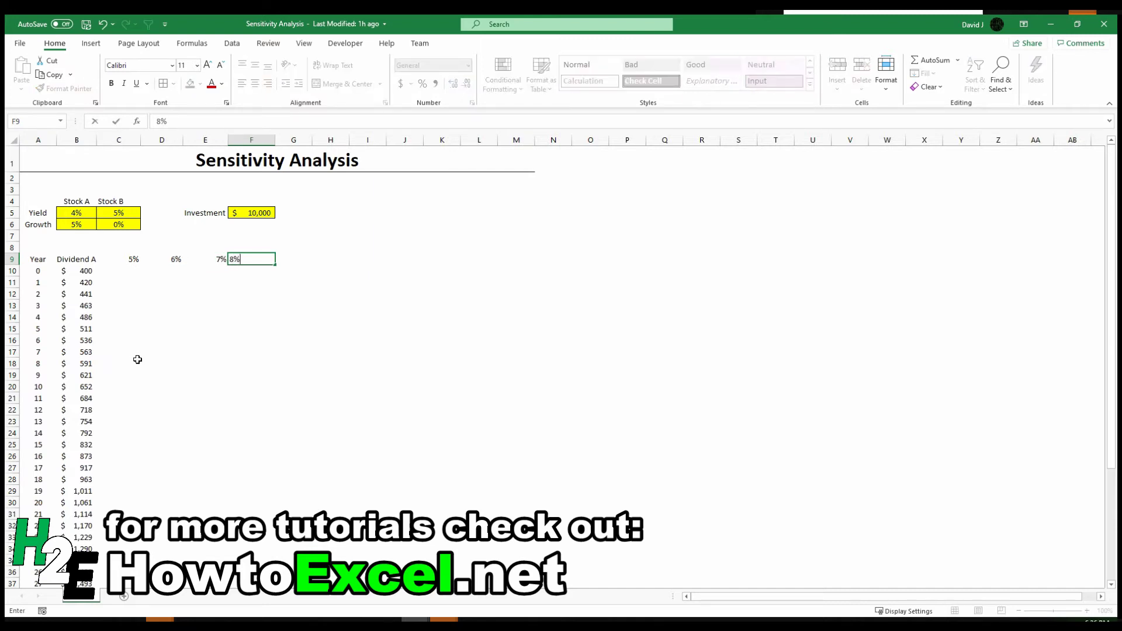
key("Tab")
type("9%")
key("Tab")
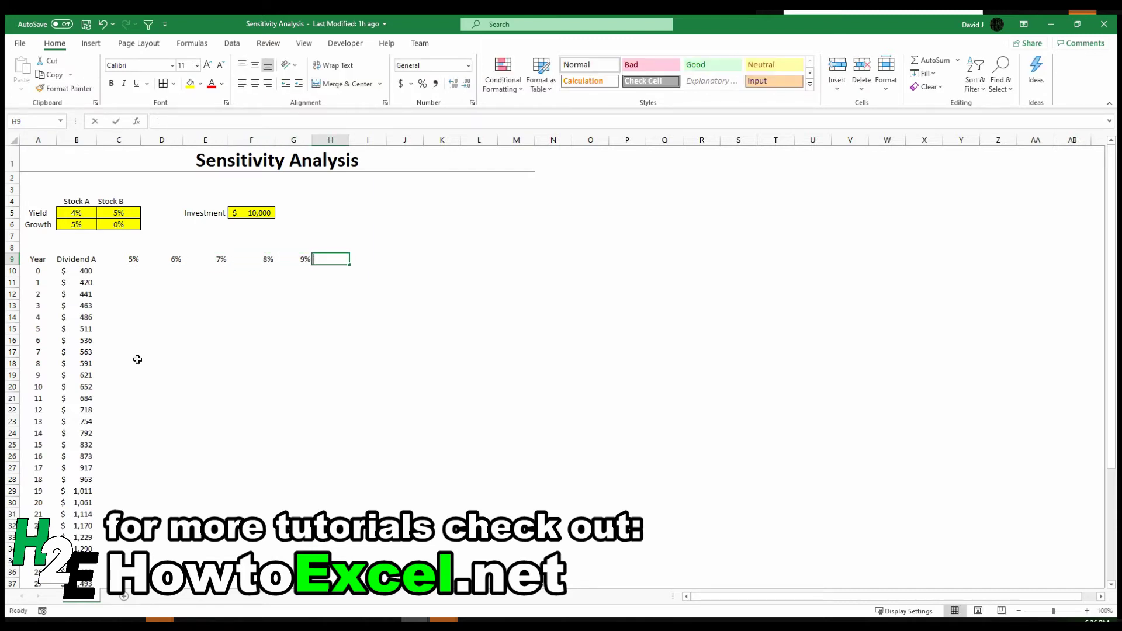
type("10")
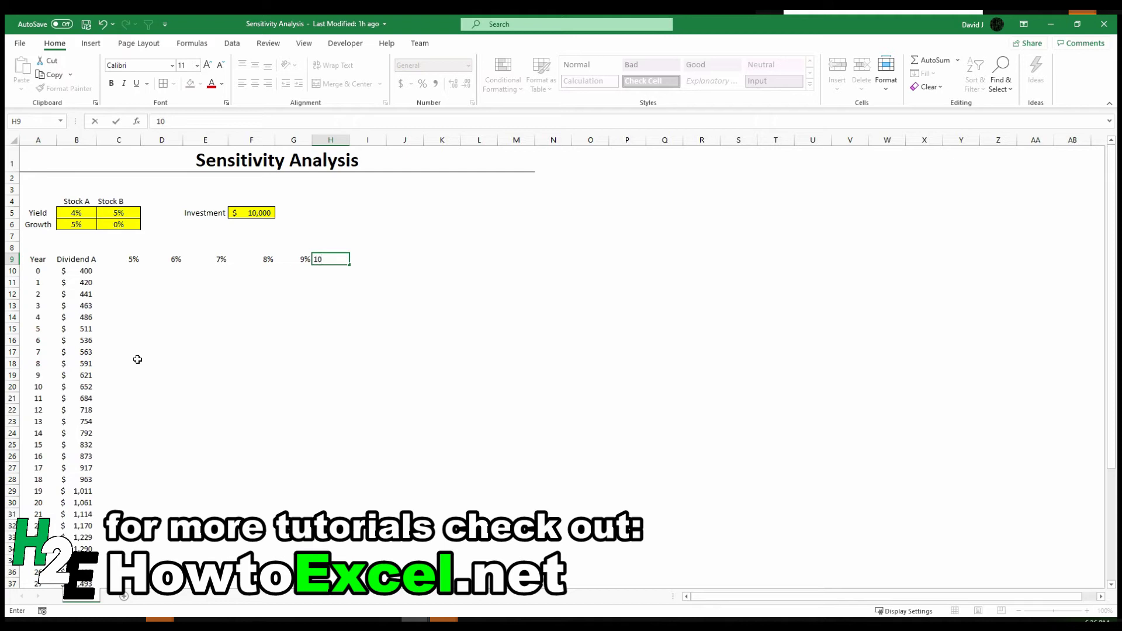
type("%")
key("Return")
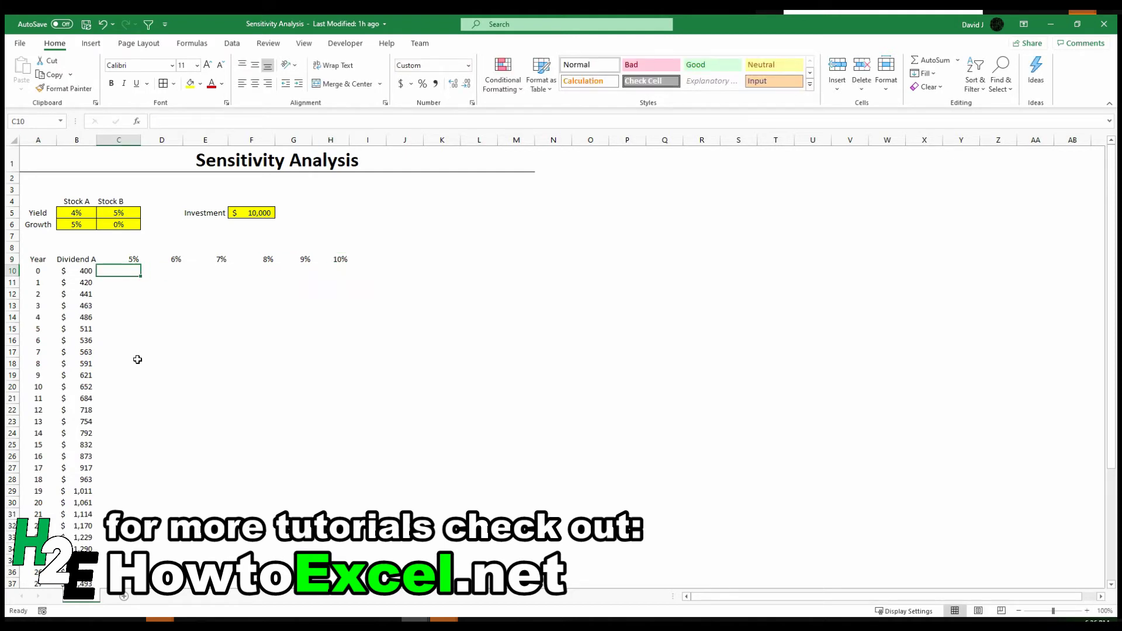
Enter a C10 formula subtracting C9 times F5 from B10
type("=")
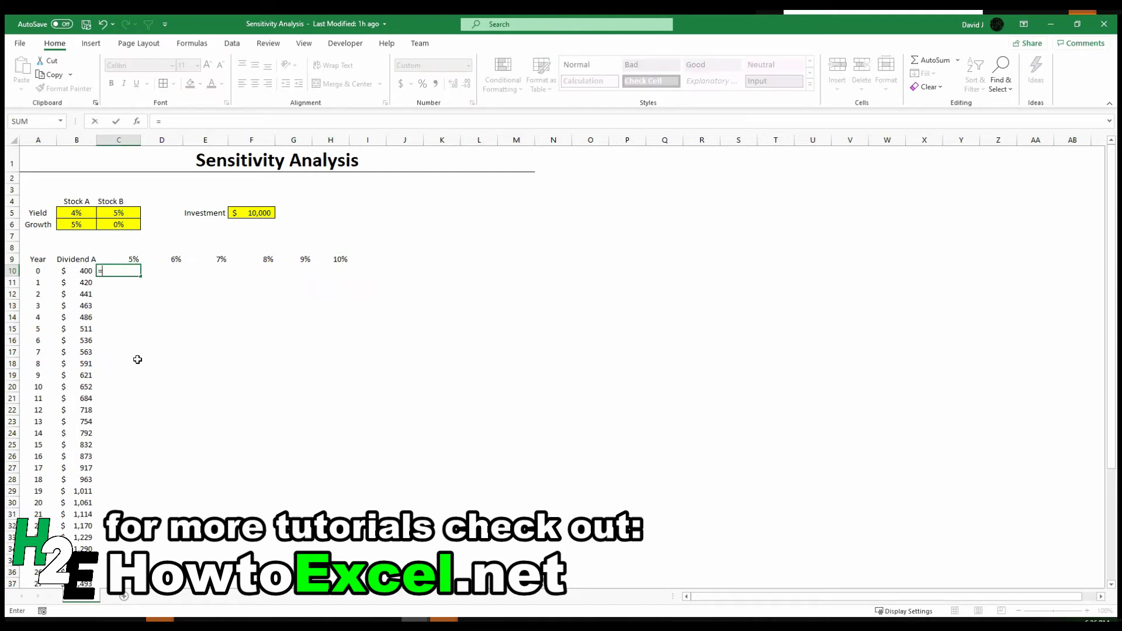
key("Left")
type("-(")
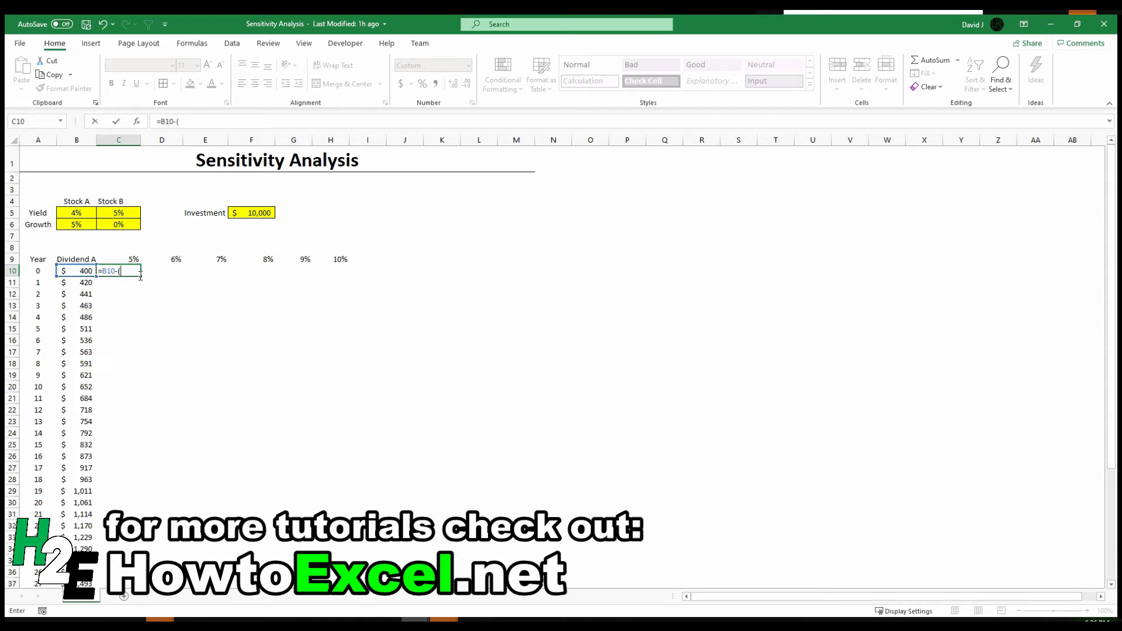
left_click(138, 260)
type("*")
left_click(246, 217)
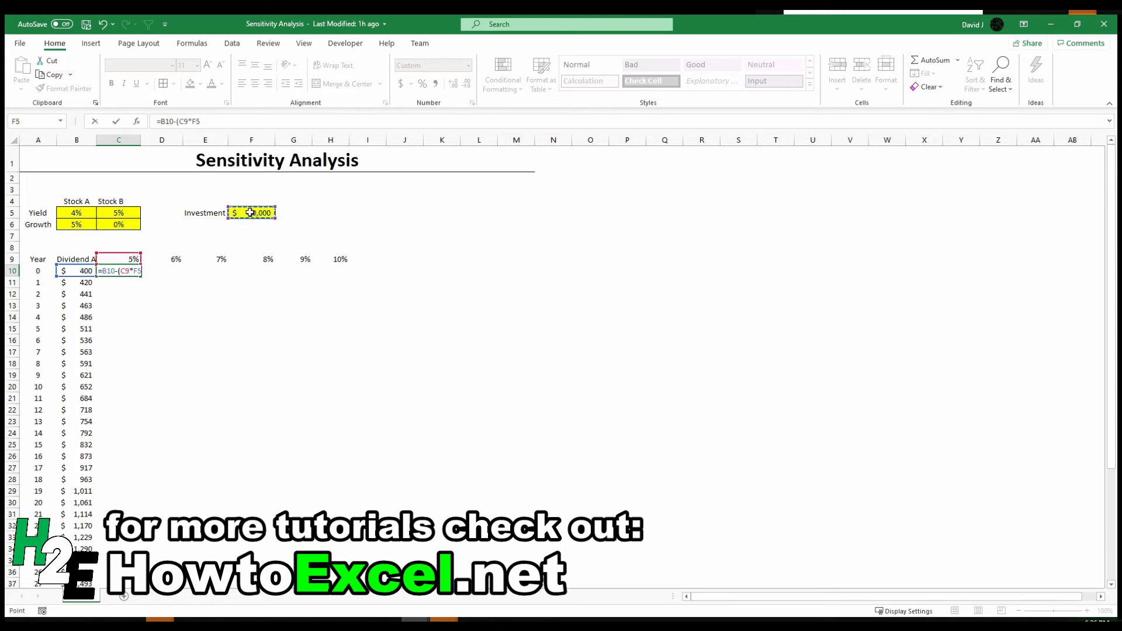
type(")")
key("Return")
key("Up")
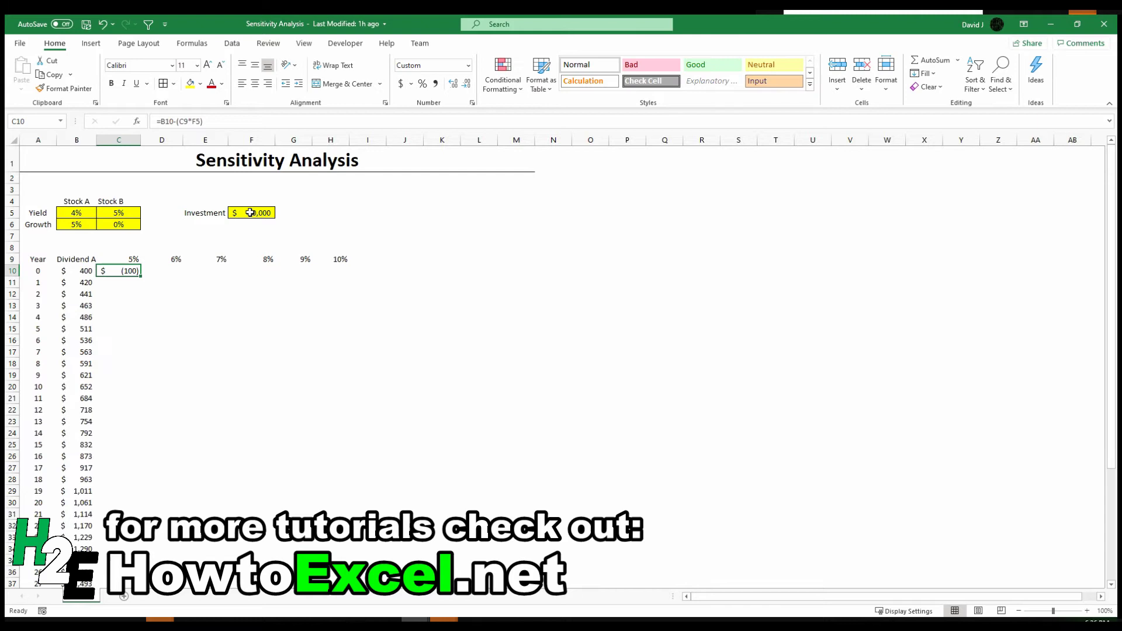
Lock the references so C10 reads =$B10-(C$9*$F$5), showing (100) for year 0
left_click(163, 119)
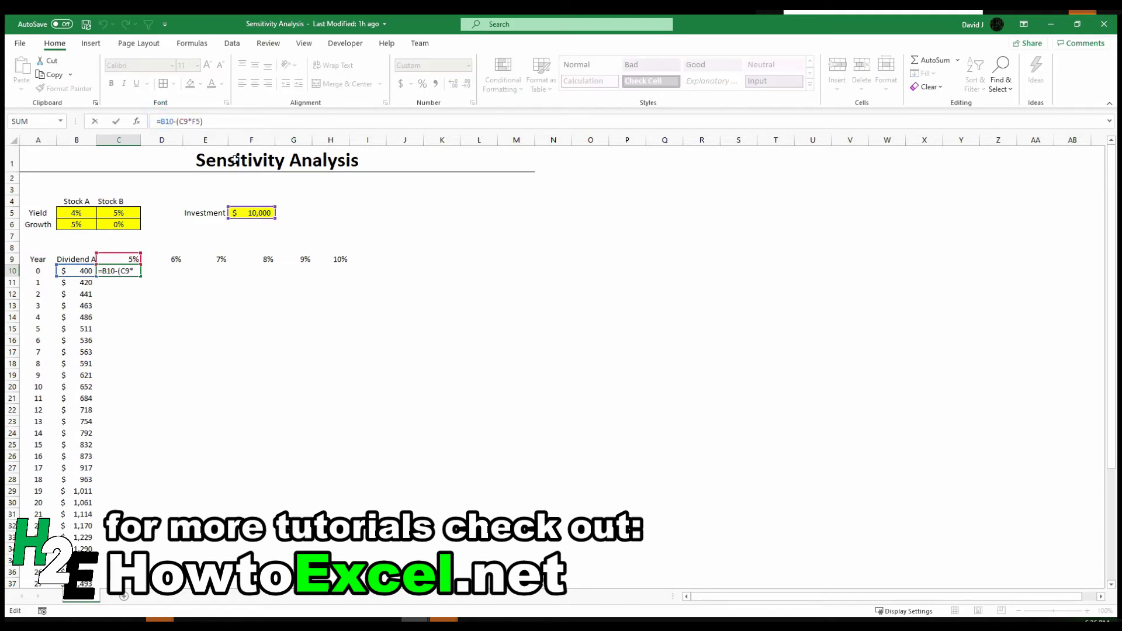
type("$")
left_click(188, 121)
type("$")
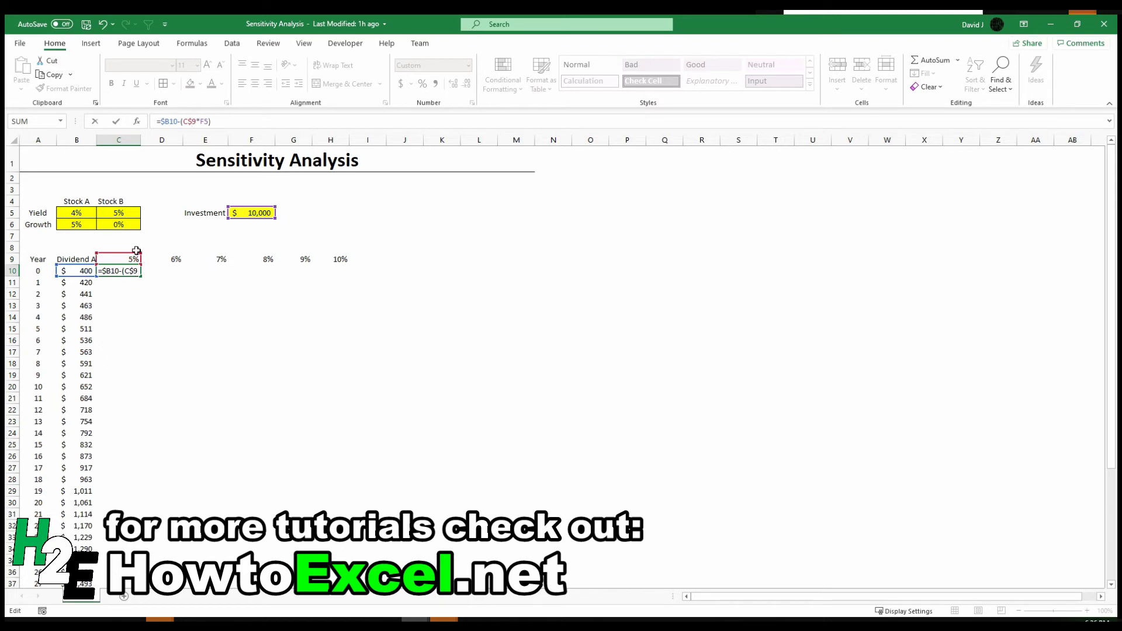
left_click(202, 121)
type("$F$")
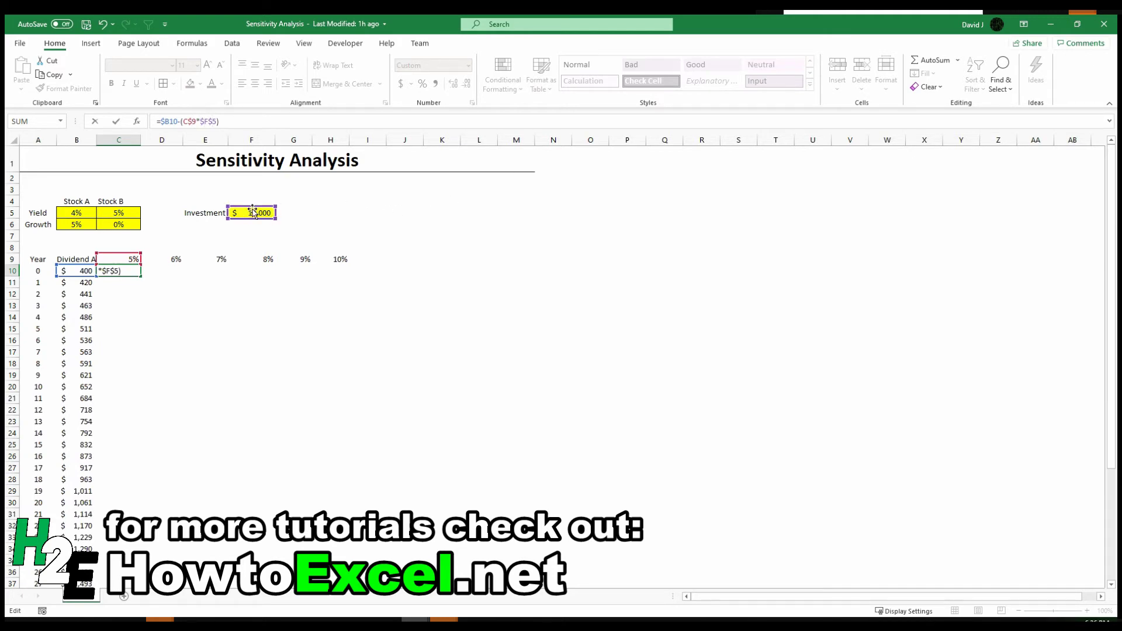
key("ctrl+Return")
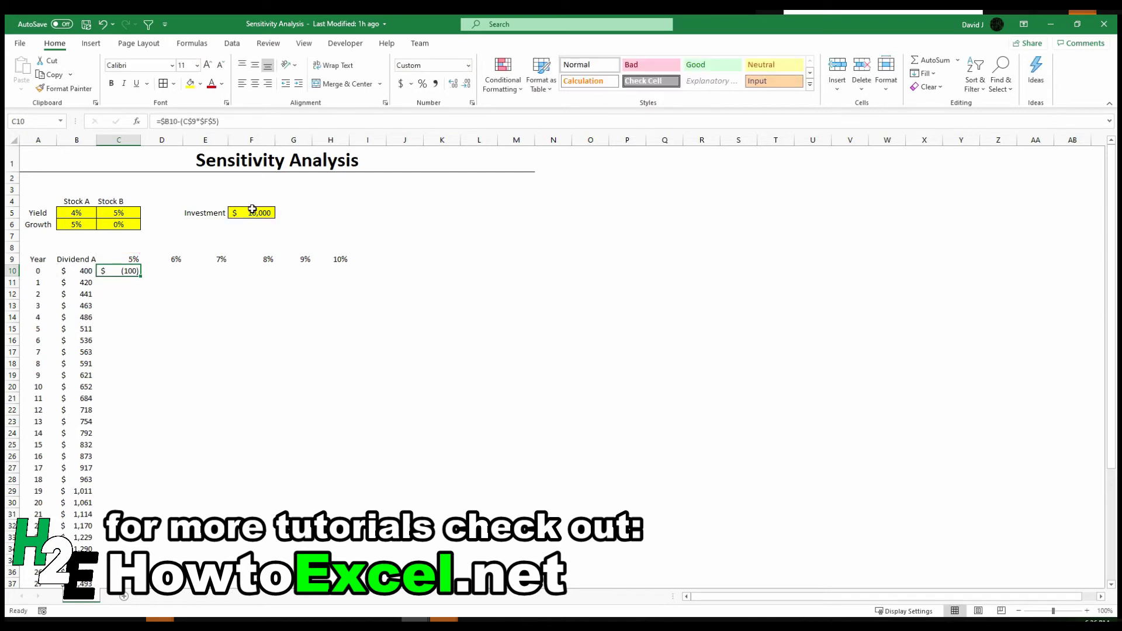
Fill the net-dividend formula down to row 50 and across to column H
double_click(141, 274)
scroll(178, 327, "down", 6)
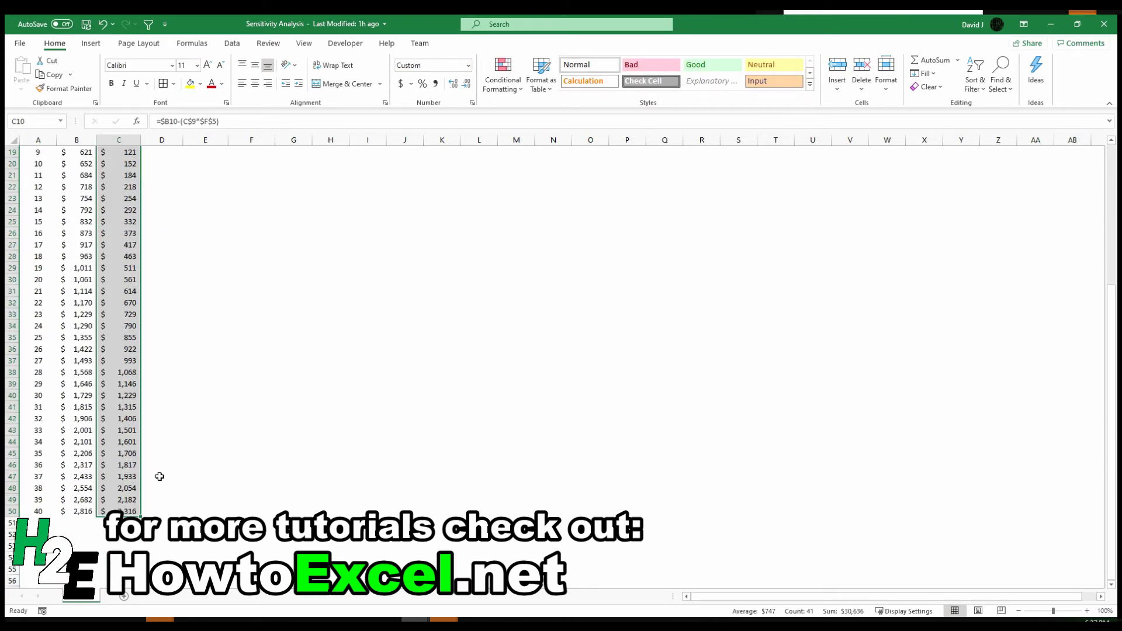
scroll(145, 476, "up", 4)
scroll(168, 283, "down", 3)
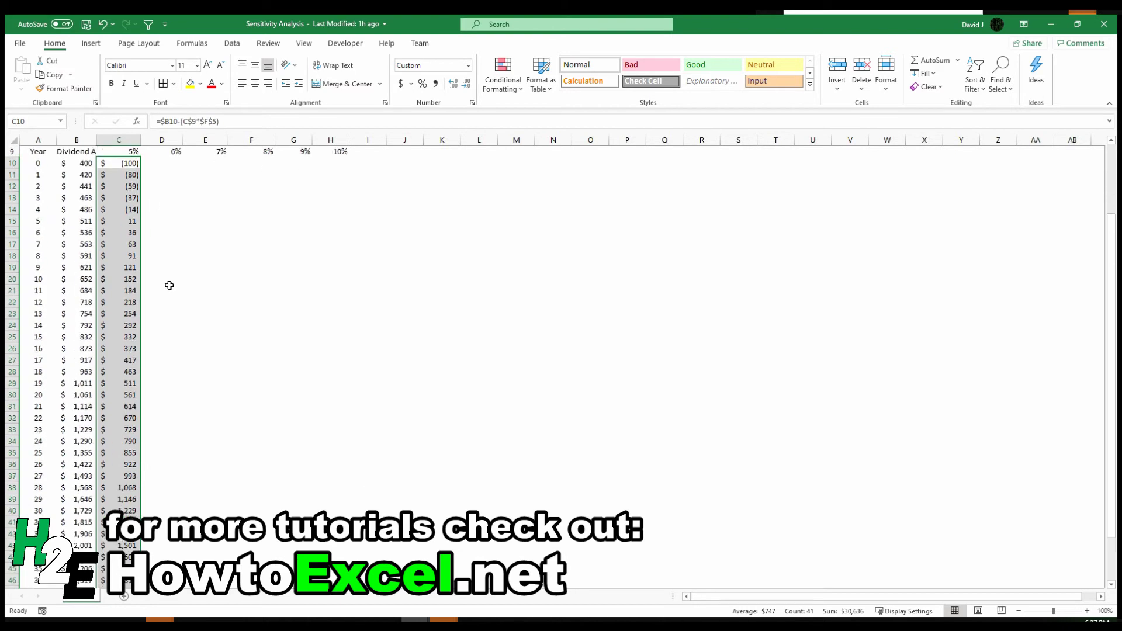
left_click_drag(141, 552, 351, 354)
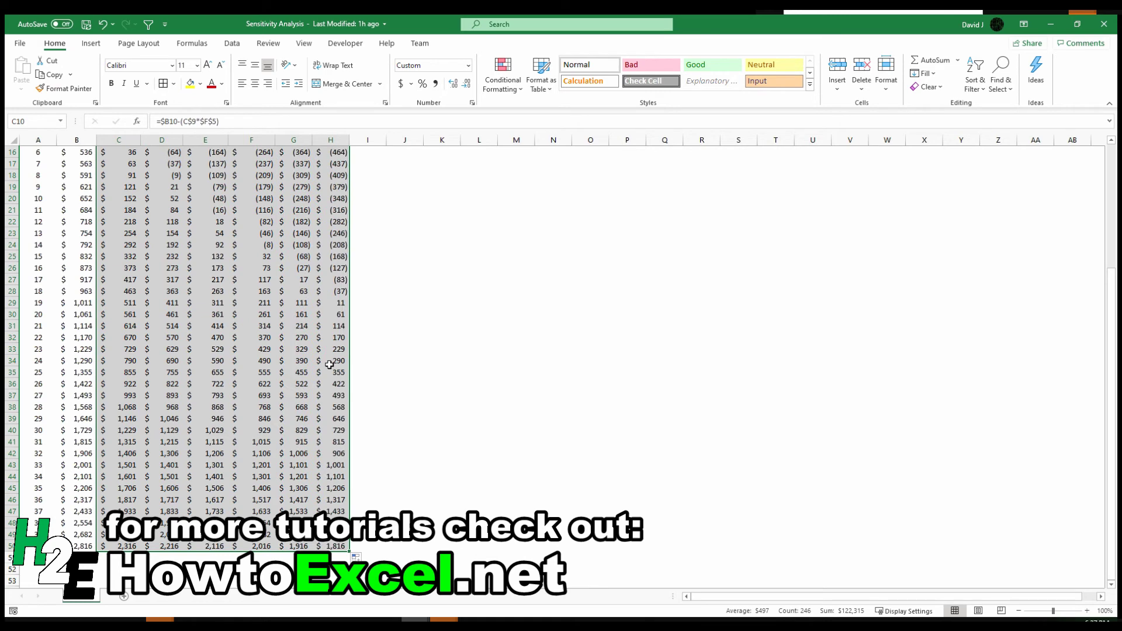
scroll(330, 365, "up", 4)
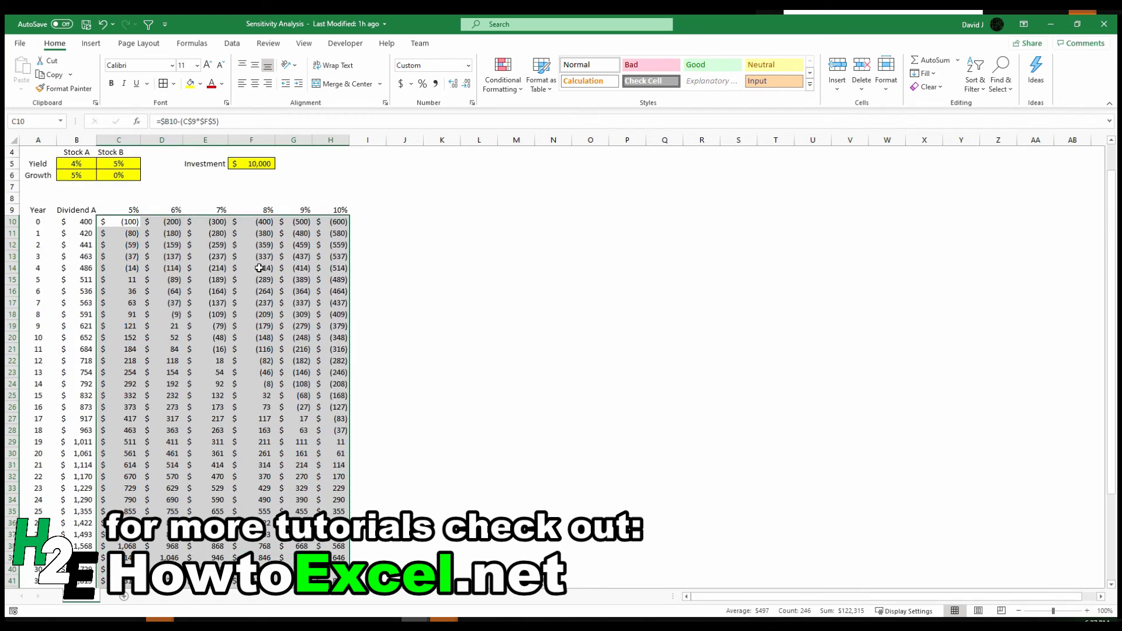
left_click(240, 245)
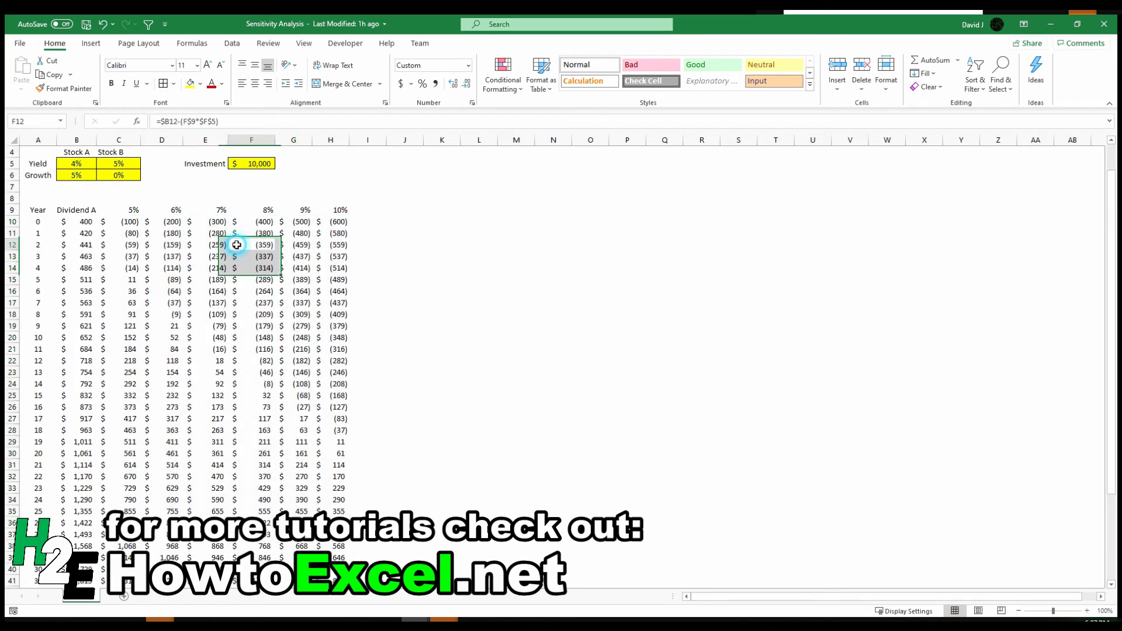
Make the row 9 yield headers bold and centred, then spot-check the filled formulas
left_click(12, 210)
left_click(111, 83)
left_click(255, 83)
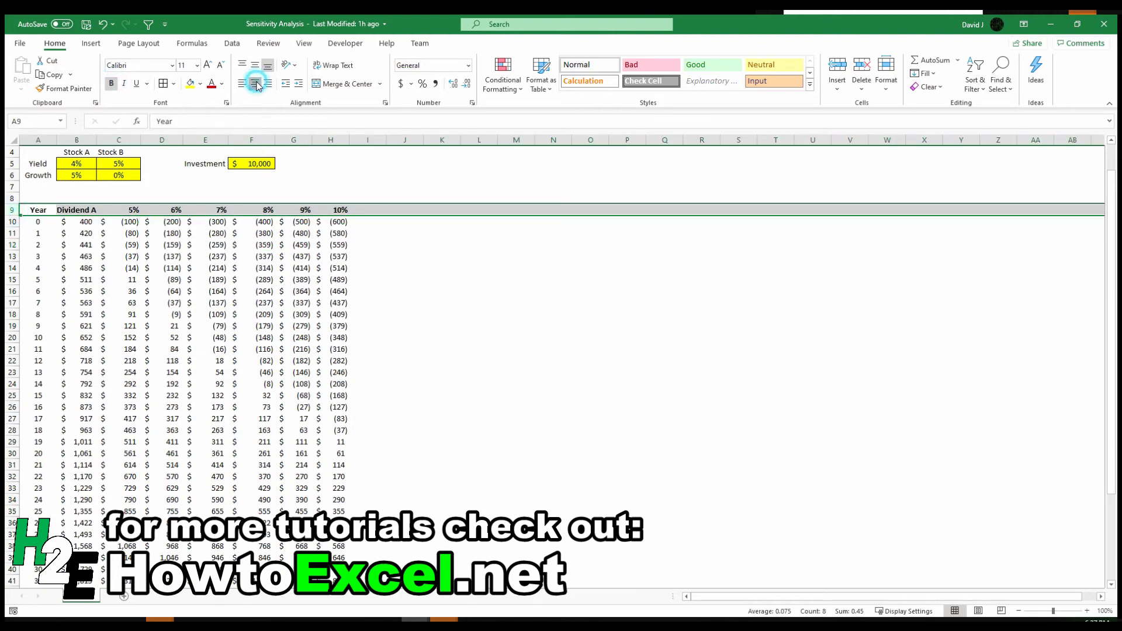
left_click(206, 314)
left_click(338, 222)
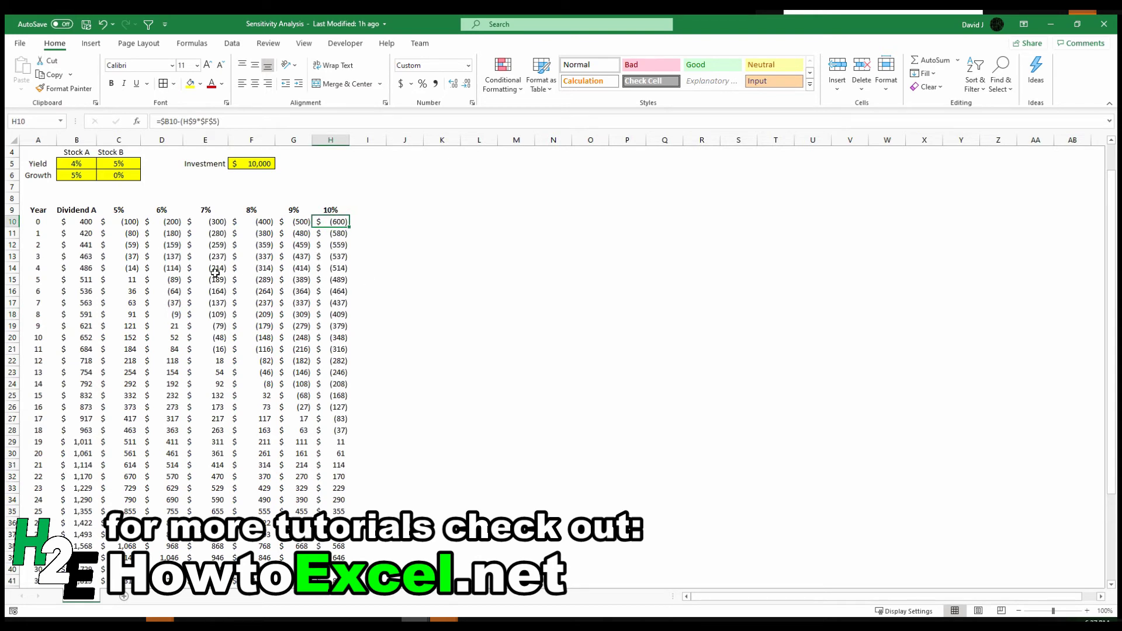
left_click(131, 223)
scroll(302, 298, "down", 8)
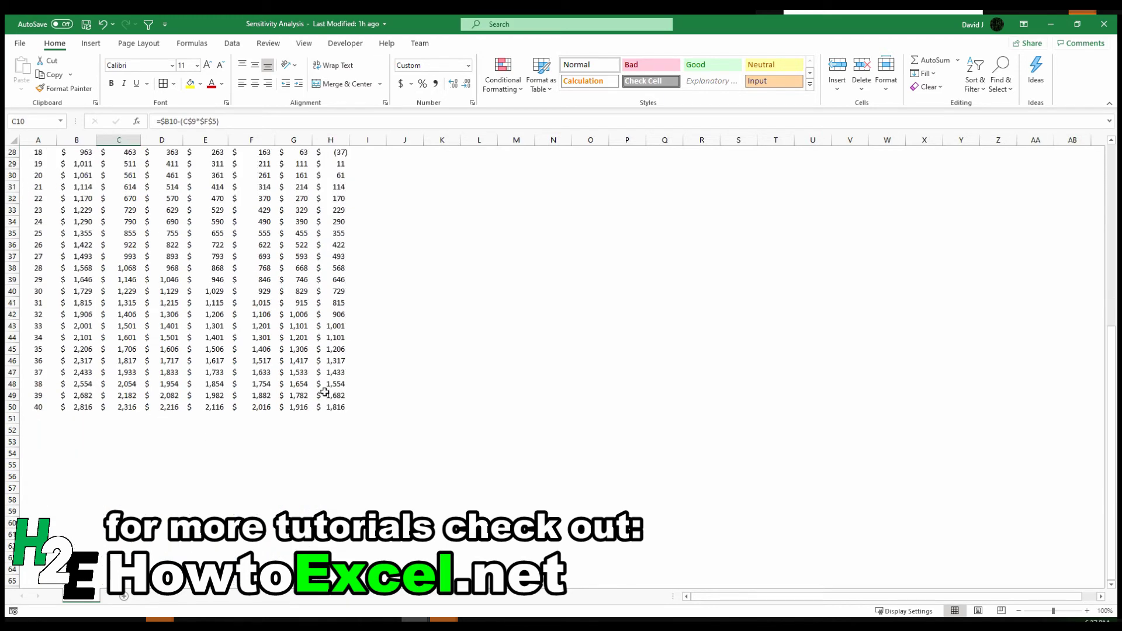
Format C10:H50 as no-decimal Currency with negatives shown in red parentheses
left_click(334, 406, "shift")
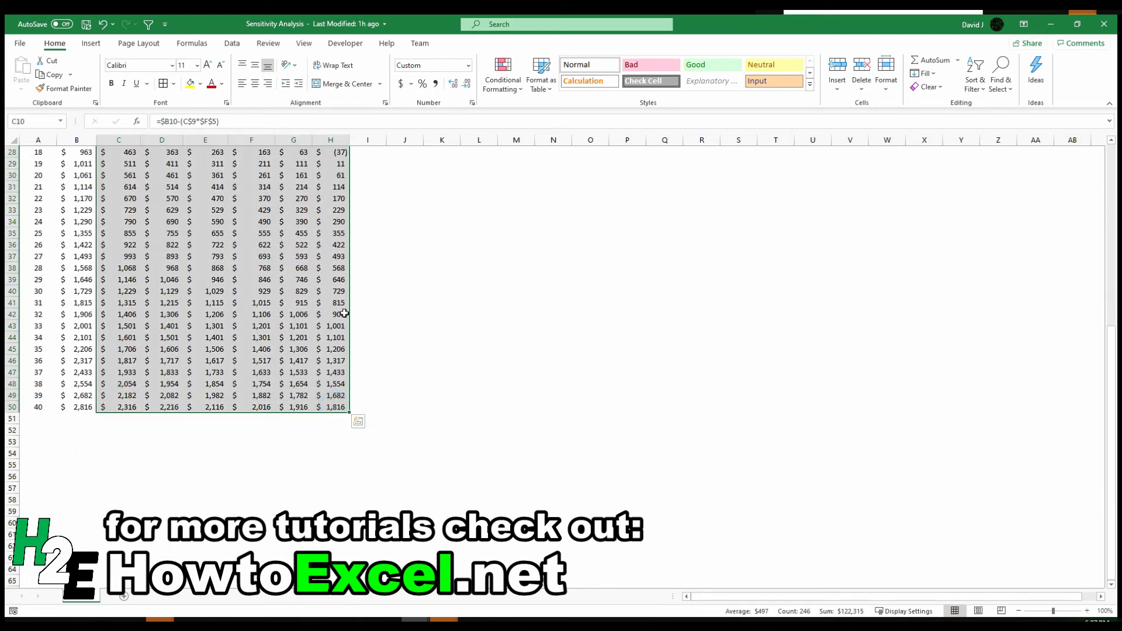
left_click(473, 102)
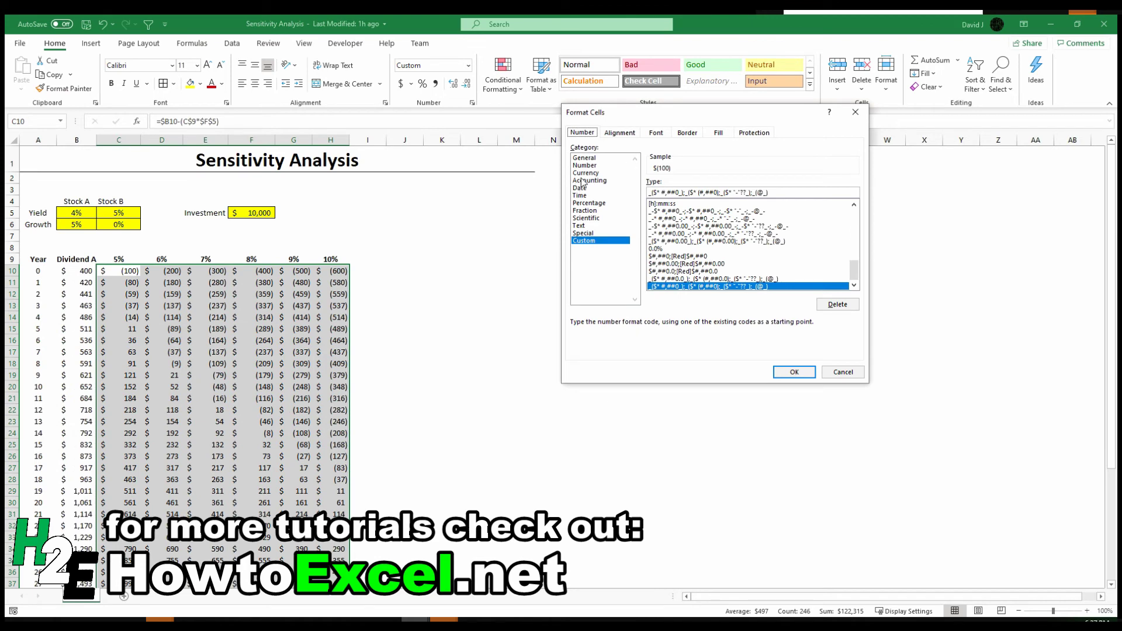
left_click(585, 173)
left_click(669, 227)
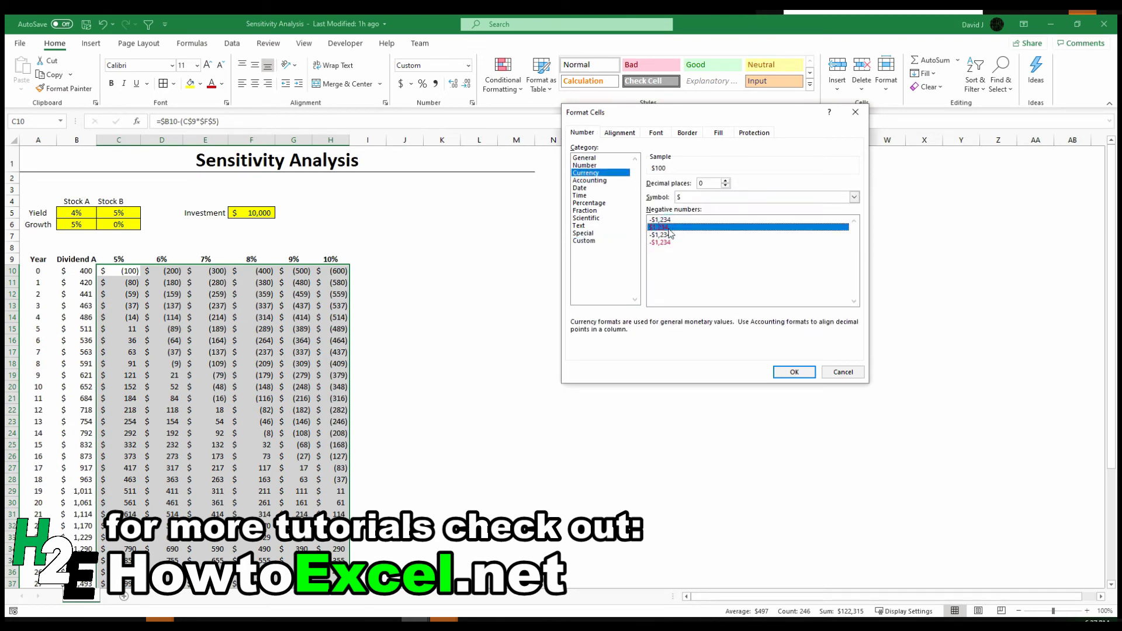
left_click(785, 372)
left_click(266, 398)
scroll(191, 343, "down", 6)
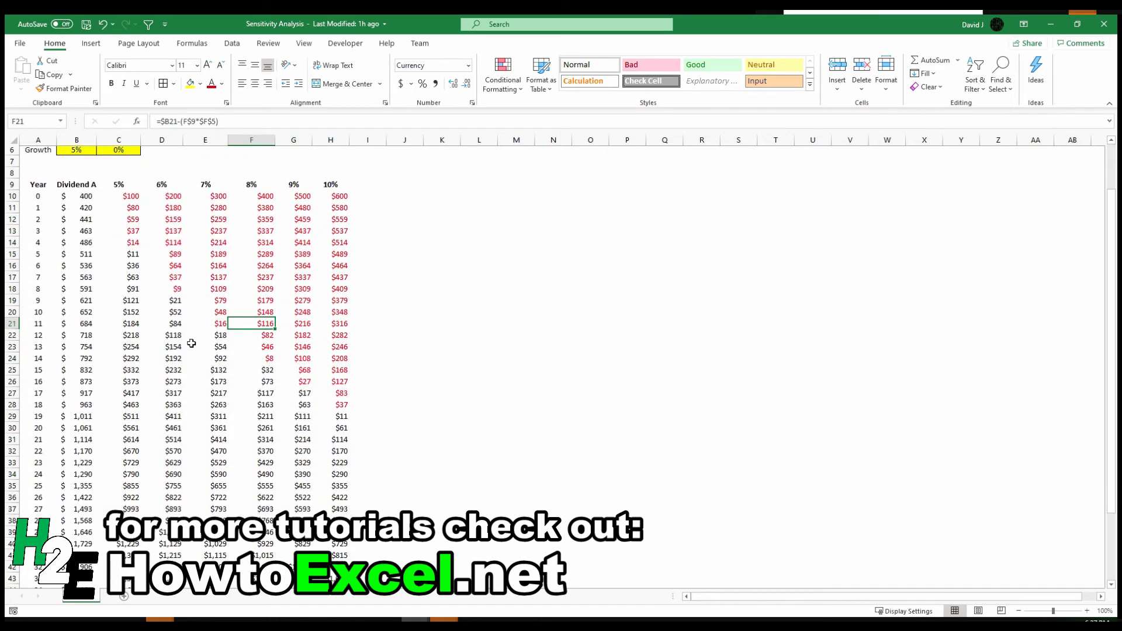
scroll(191, 343, "up", 5)
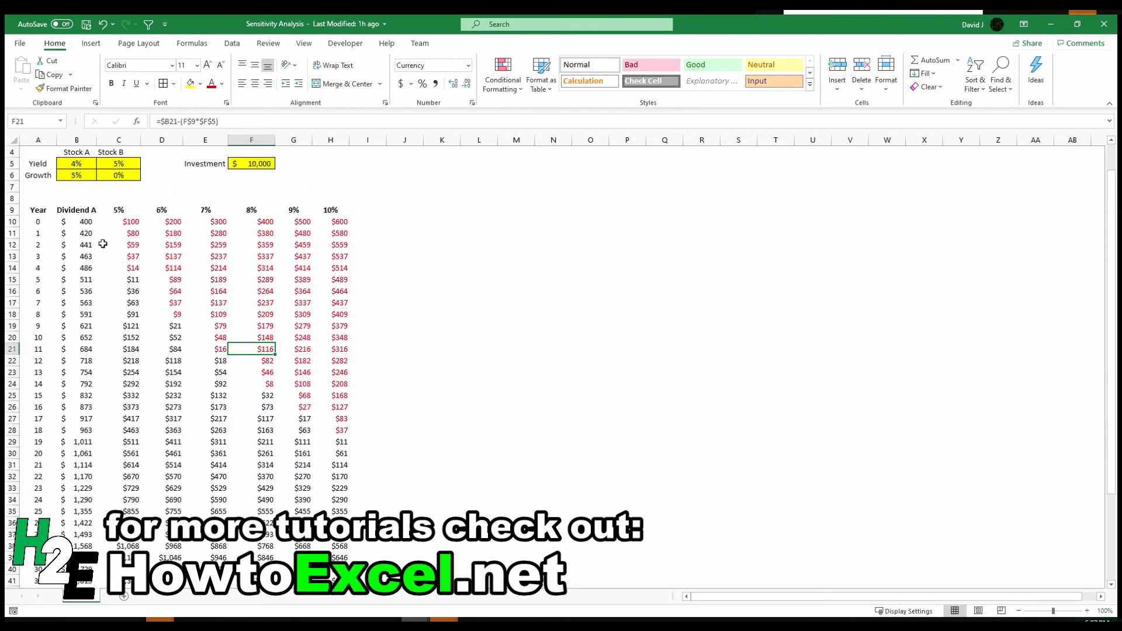
left_click(124, 223)
scroll(239, 357, "down", 5)
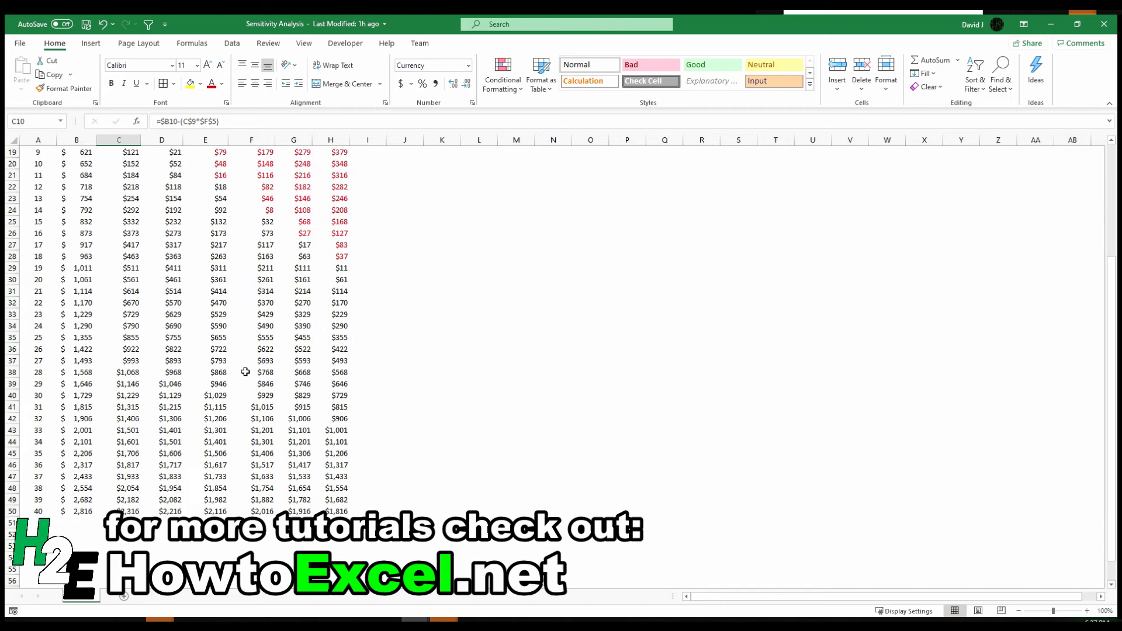
Apply a 3-color scale to C10:H50 with red lows, a white midpoint and green highs
left_click(337, 508, "shift")
scroll(337, 509, "up", 5)
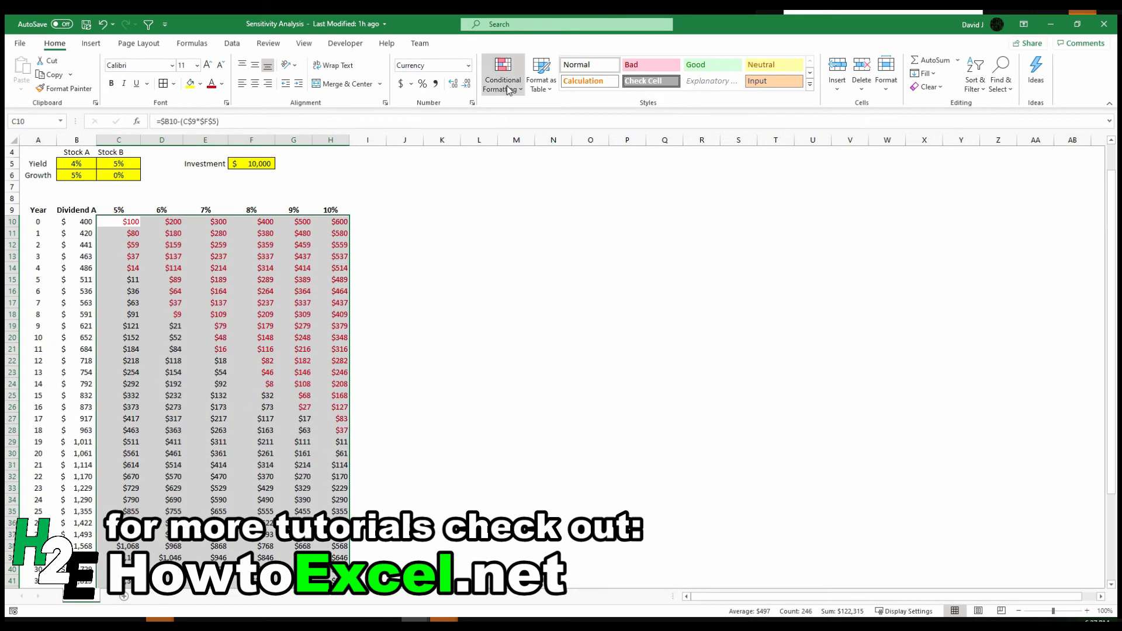
left_click(508, 86)
mouse_move(546, 196)
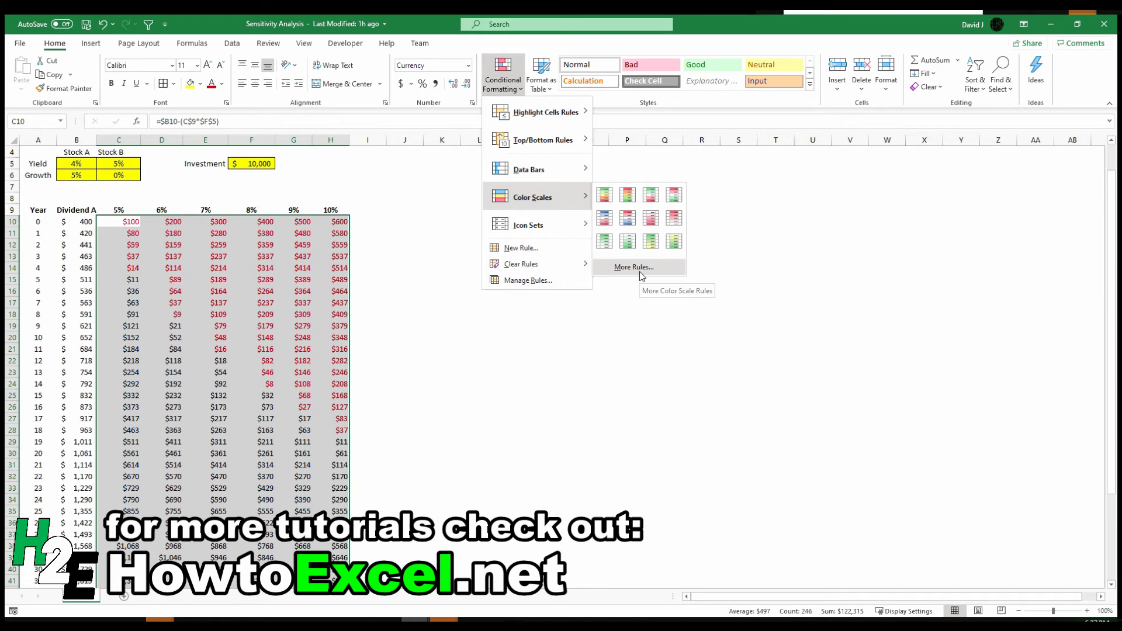
left_click(637, 268)
left_click(652, 283)
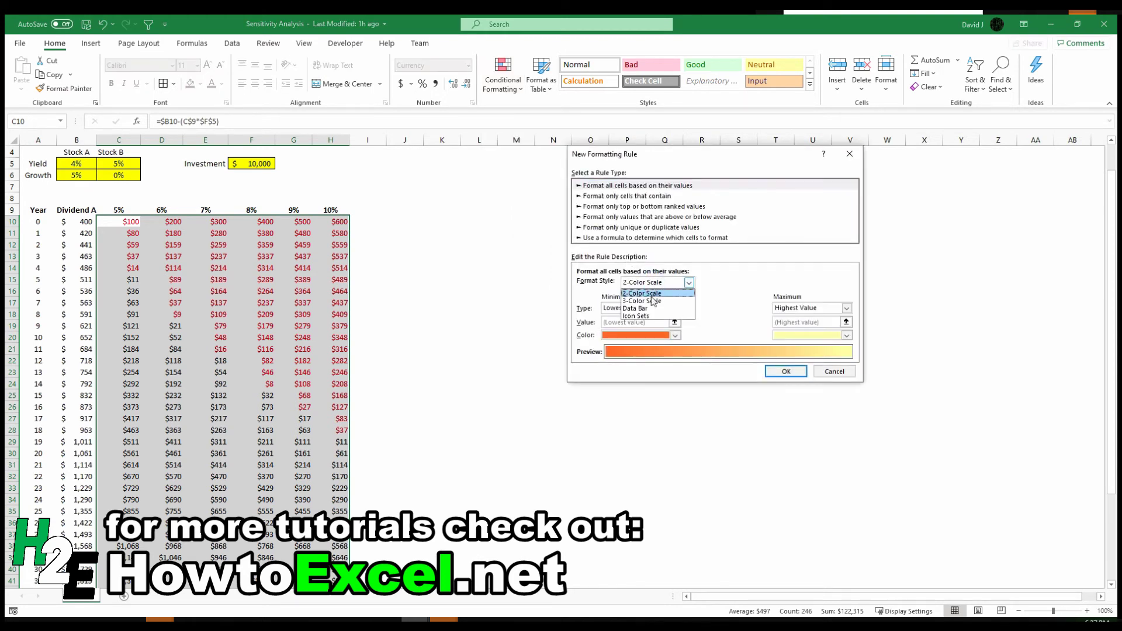
left_click(654, 301)
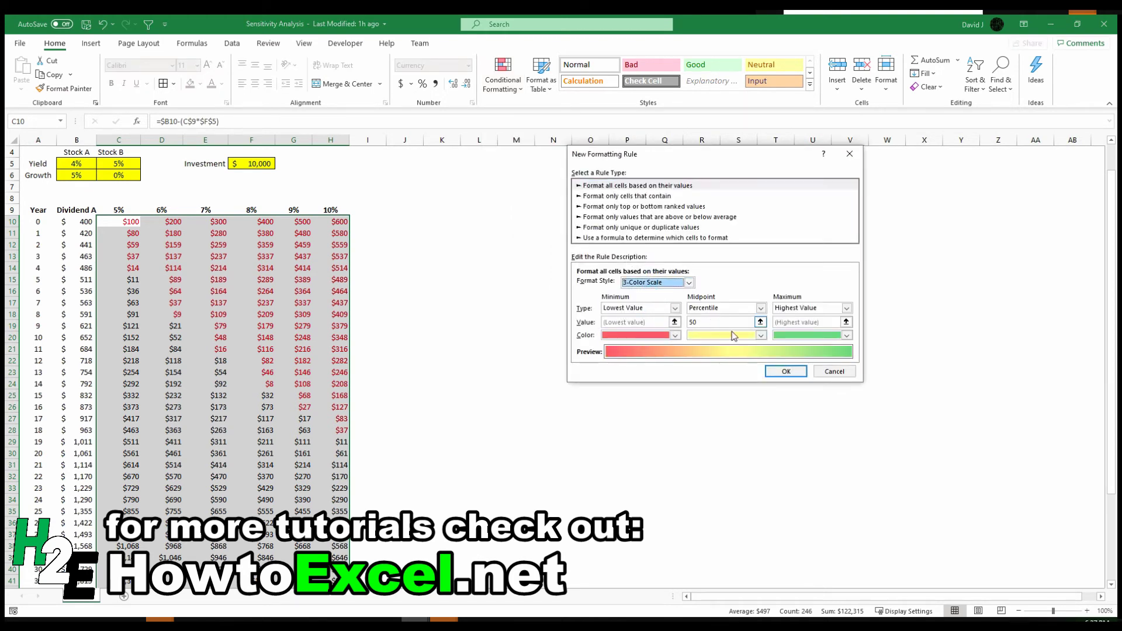
left_click(760, 336)
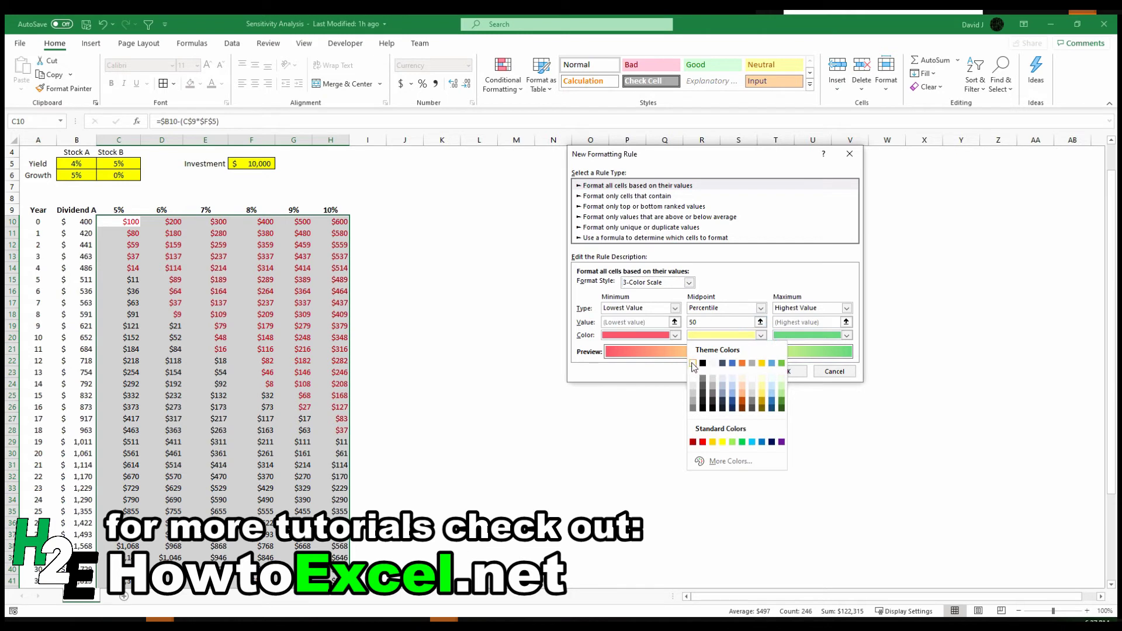
left_click(694, 364)
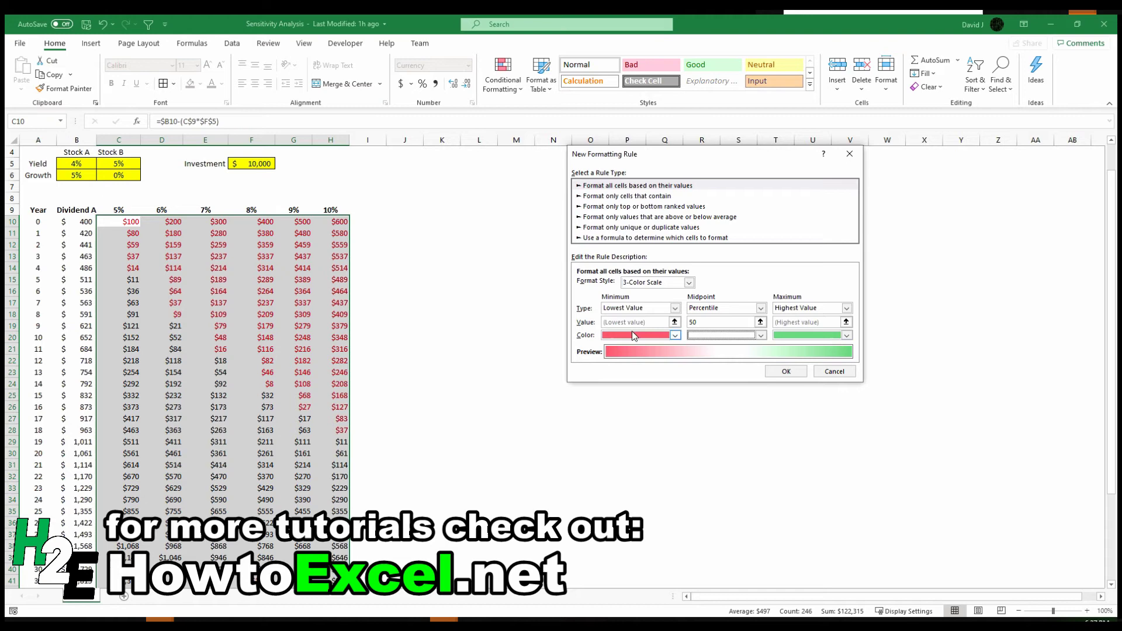
left_click(786, 372)
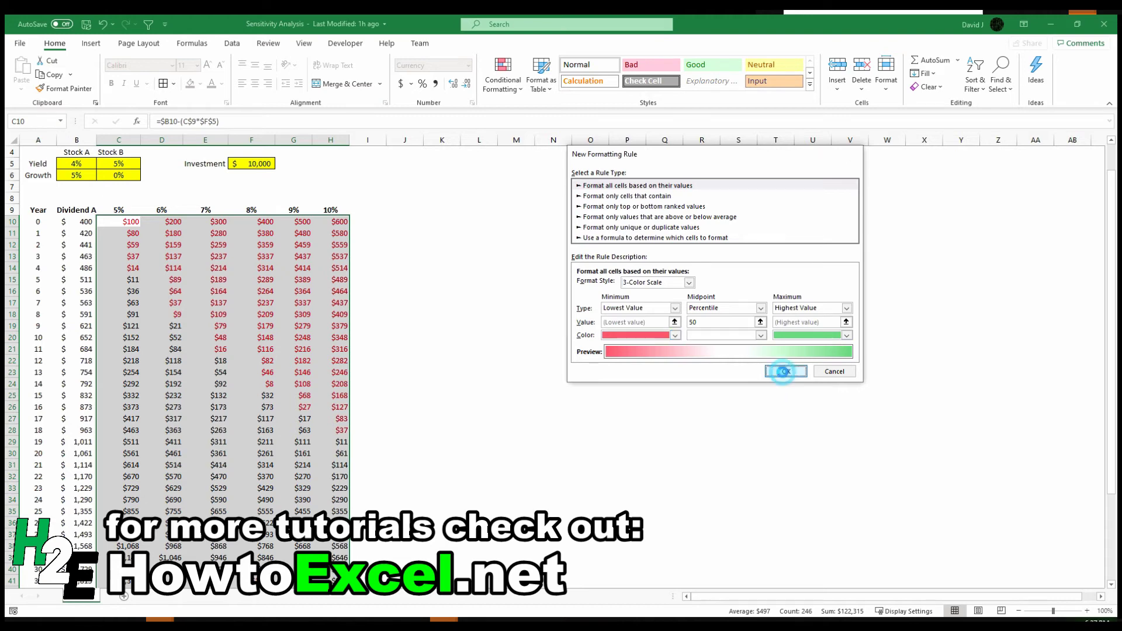
left_click(534, 361)
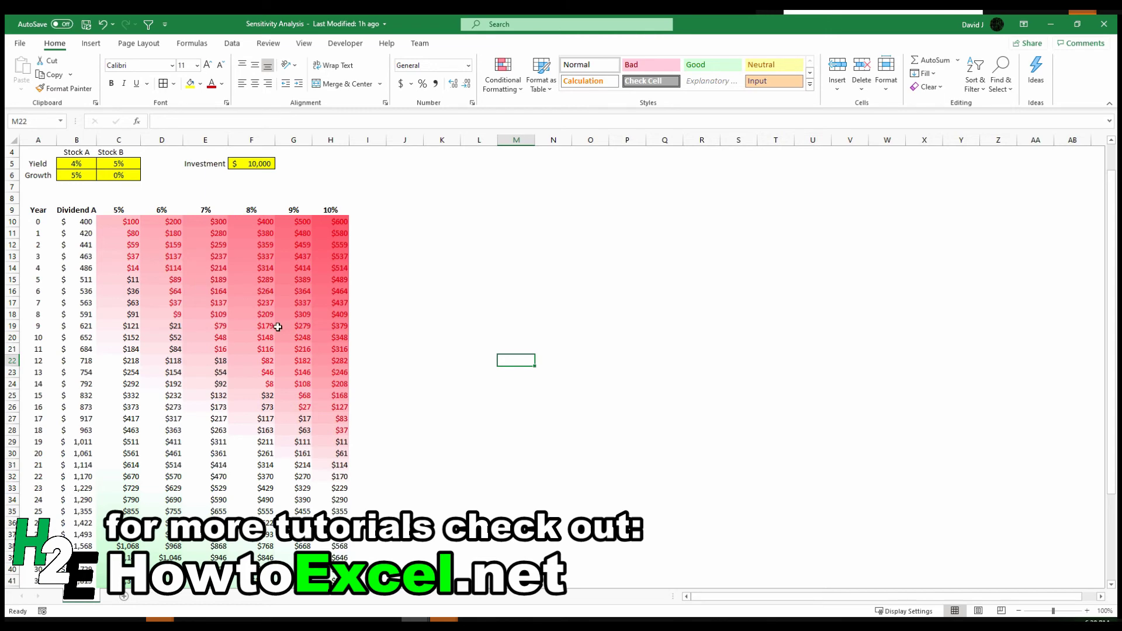
scroll(275, 322, "down", 4)
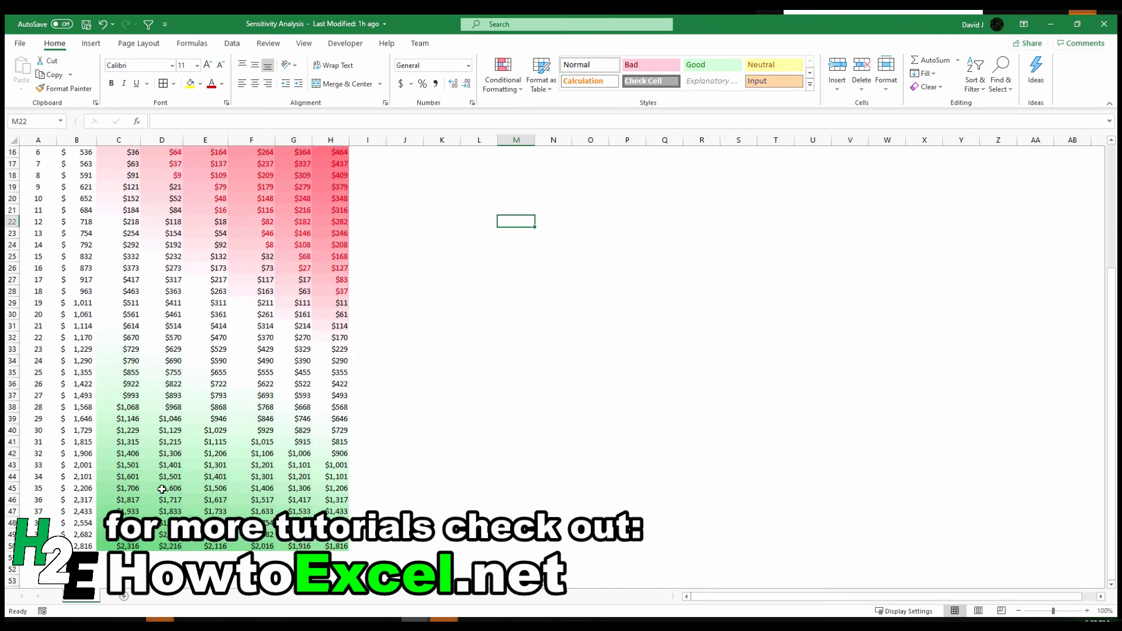
scroll(277, 378, "up", 2)
scroll(277, 378, "up", 3)
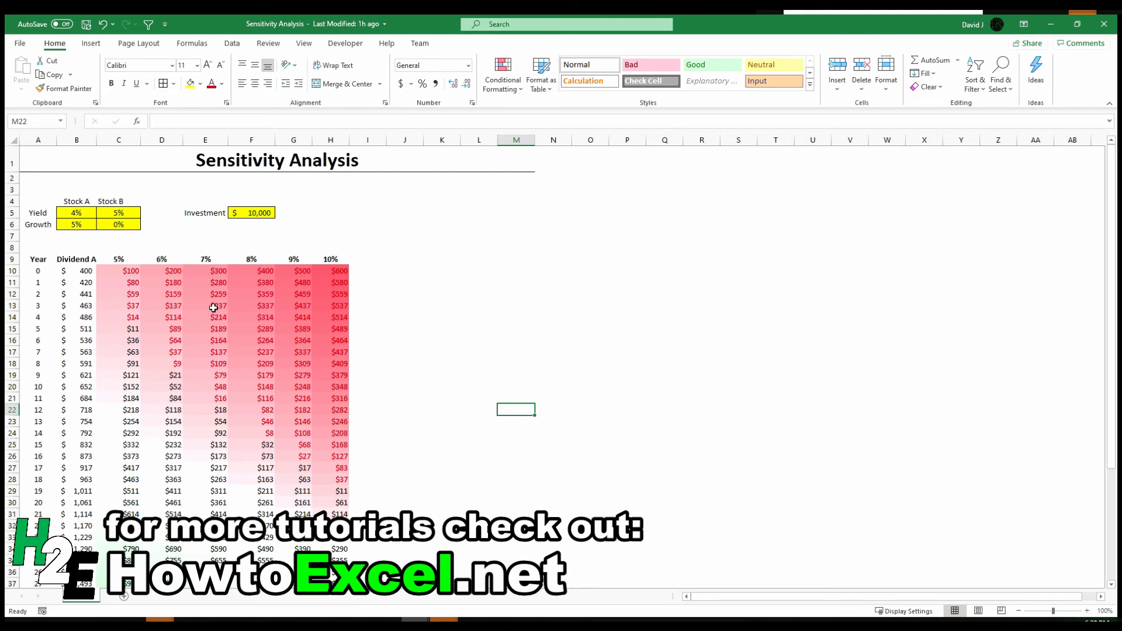
scroll(213, 309, "down", 2)
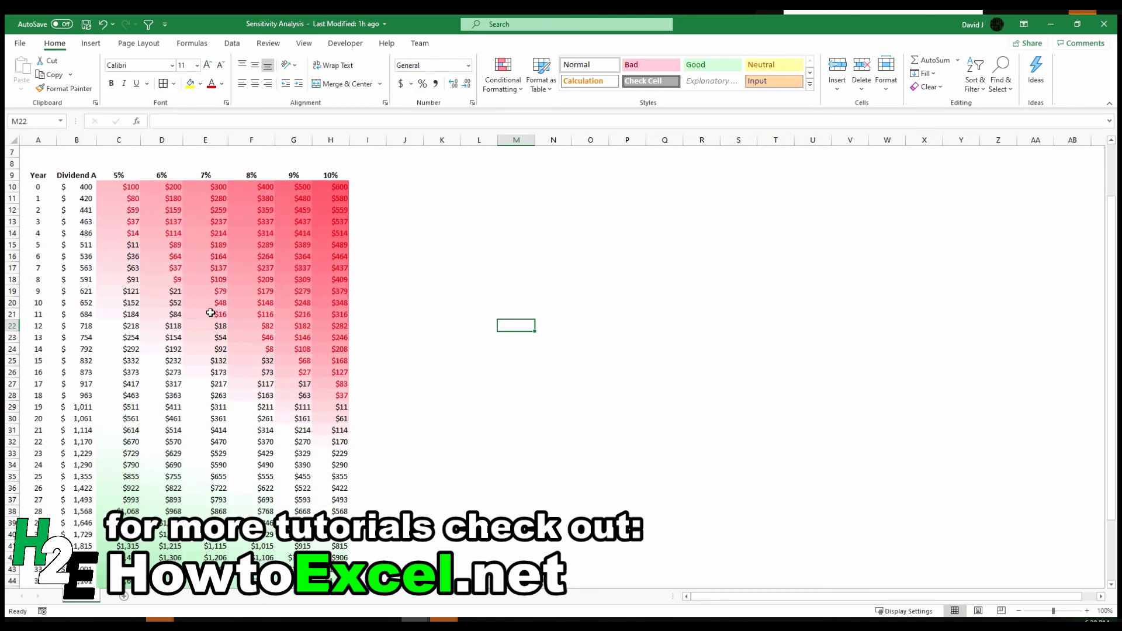
scroll(208, 316, "down", 1)
scroll(206, 318, "down", 2)
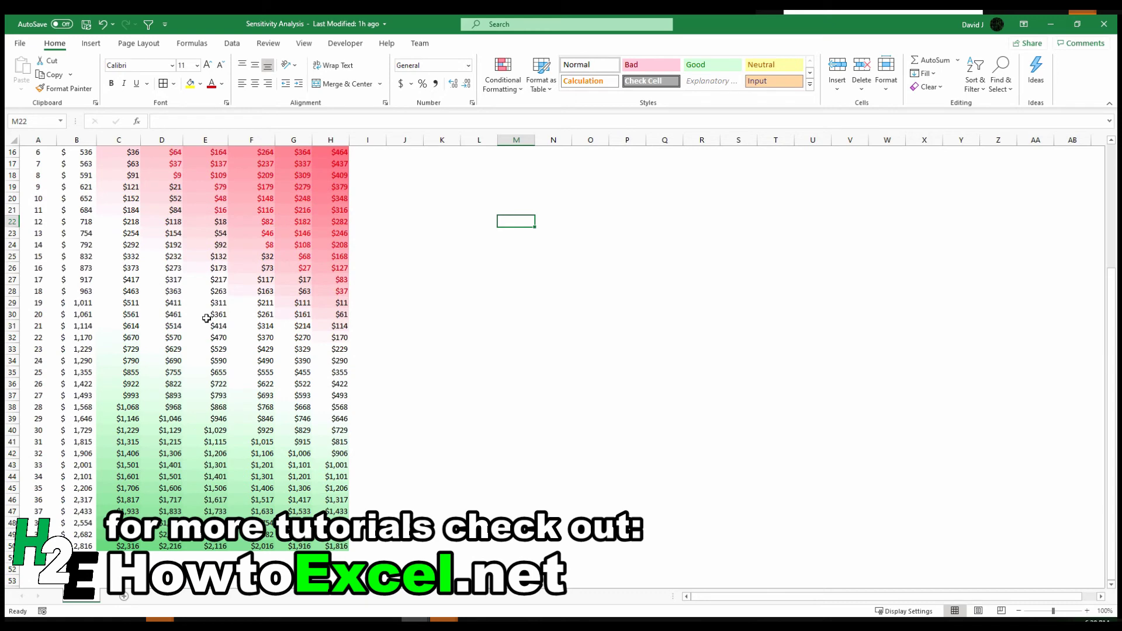
scroll(206, 319, "up", 4)
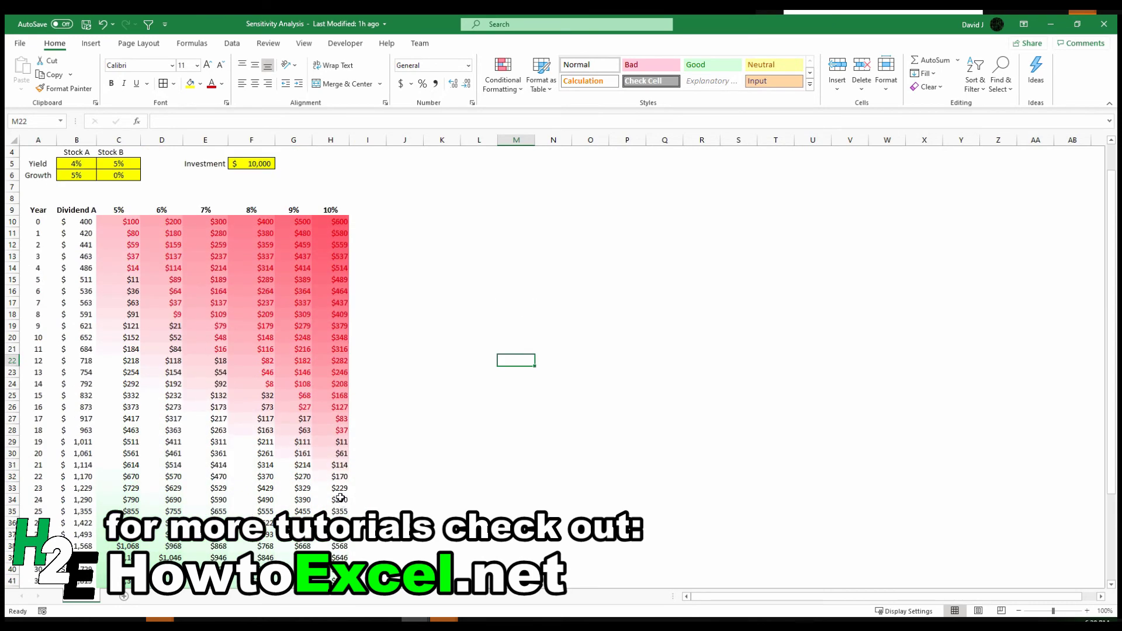
left_click(339, 445)
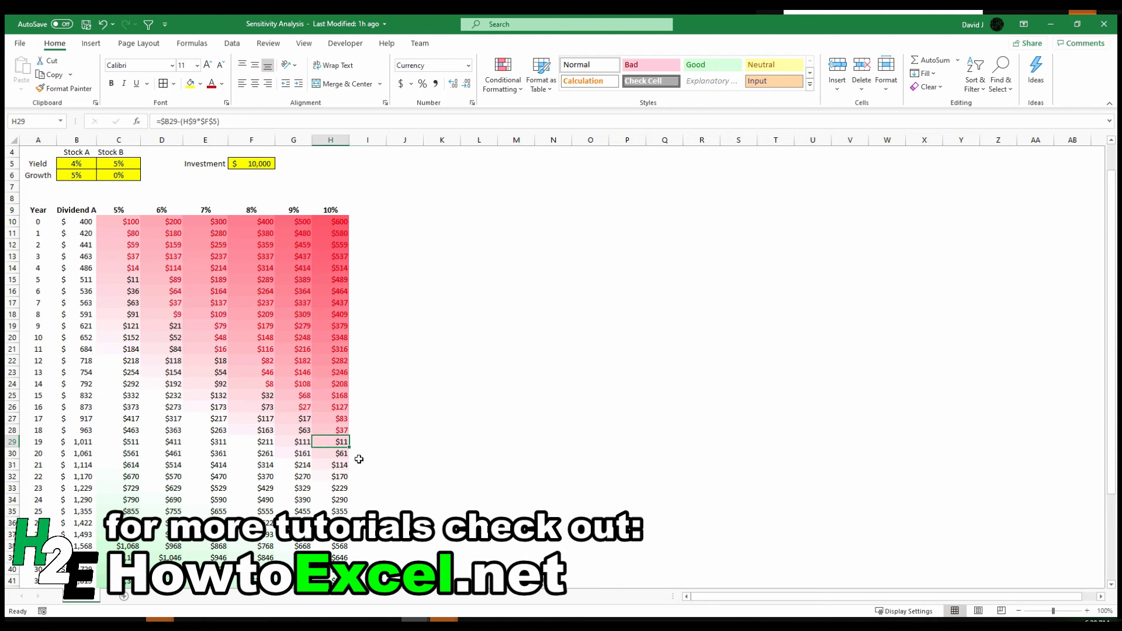
left_click(214, 364)
scroll(231, 367, "up", 1)
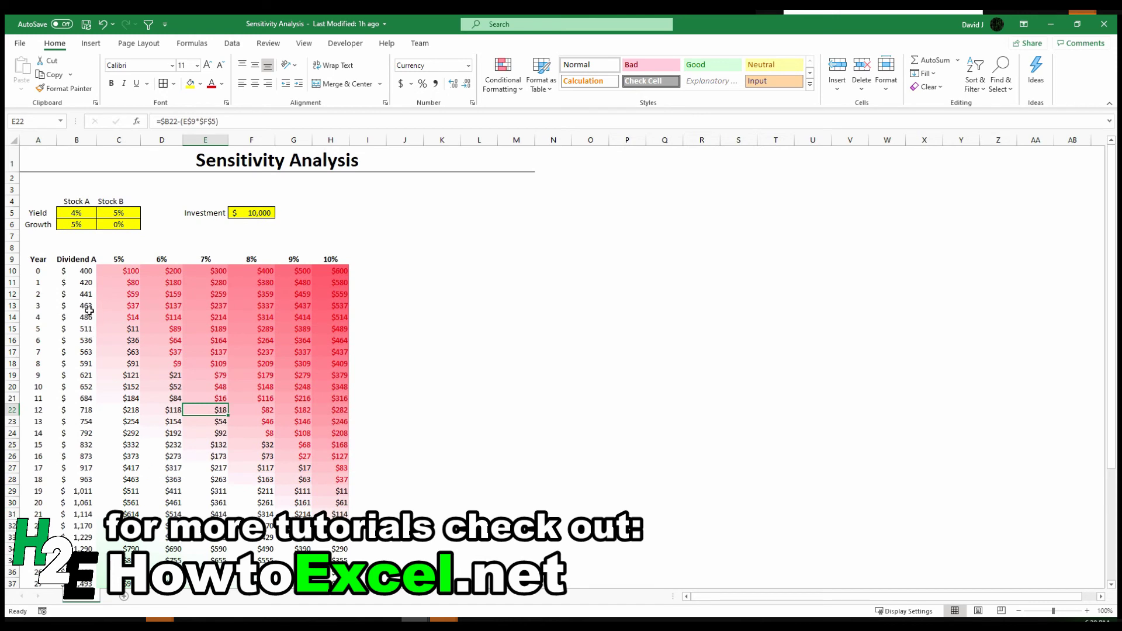
Change Stock A's growth rate in B6 to 6% and check D11's recalculated formula
left_click(87, 214)
left_click(82, 224)
left_click(82, 214)
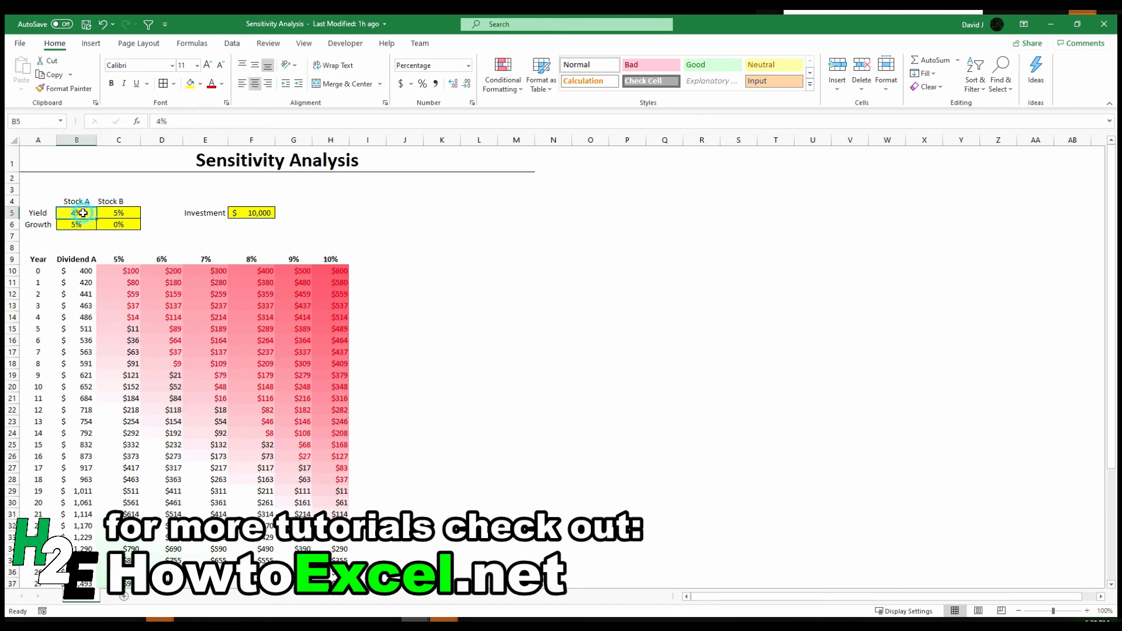
left_click(80, 222)
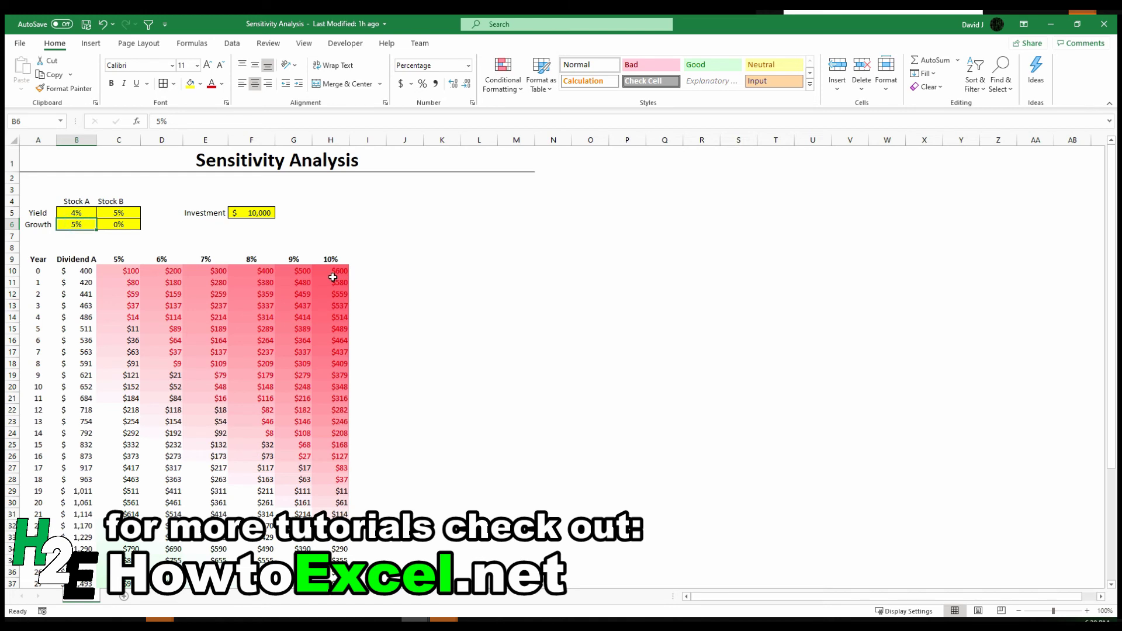
type("6")
key("Return")
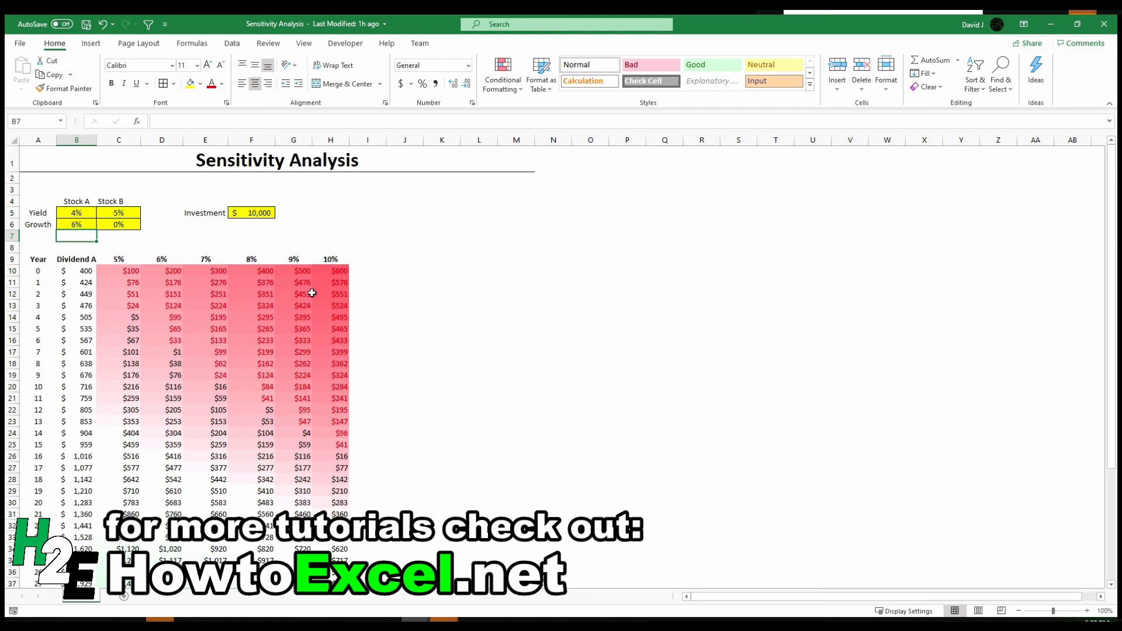
left_click(137, 284)
left_click(157, 284)
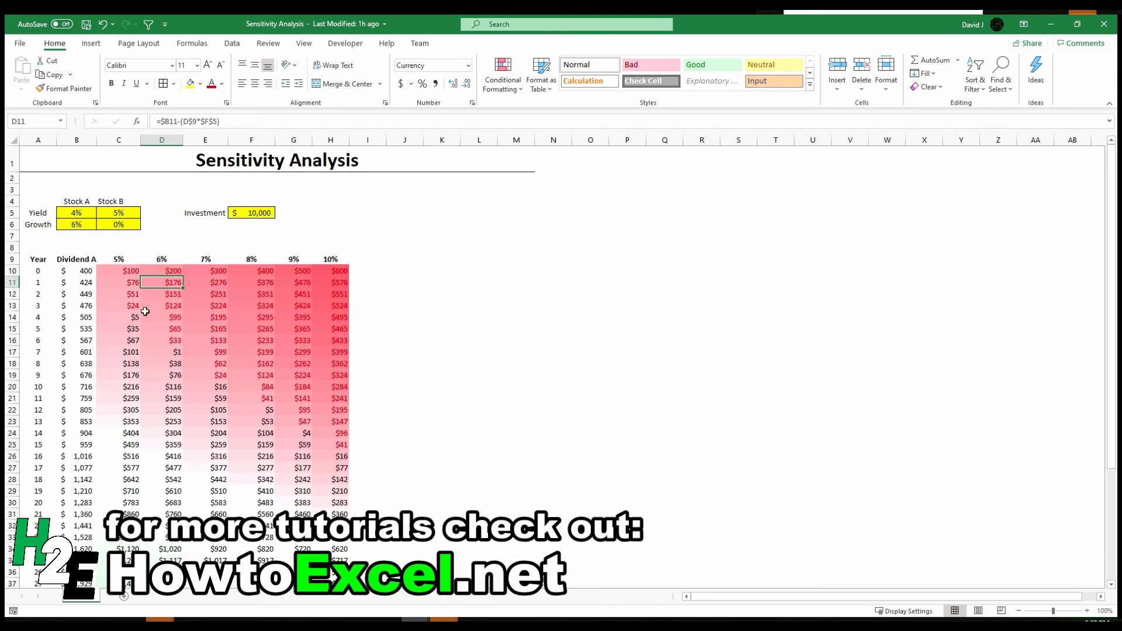
Select A9:H30 and insert a 100% Stacked Area chart from the All Charts list
left_click(48, 260)
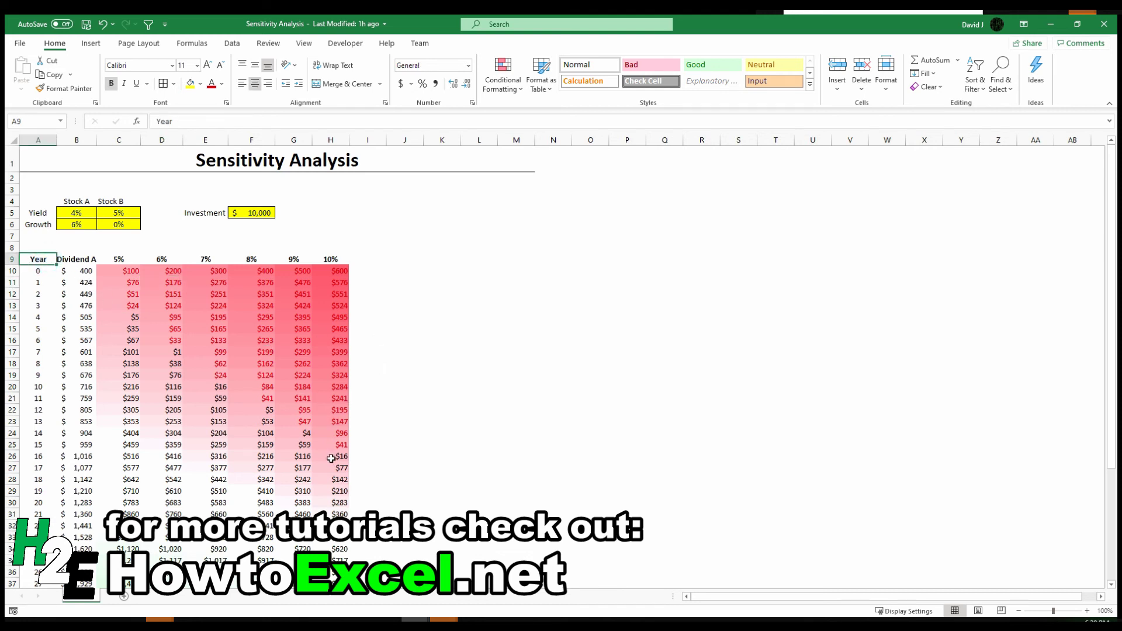
left_click(338, 513, "shift")
left_click(339, 504, "shift")
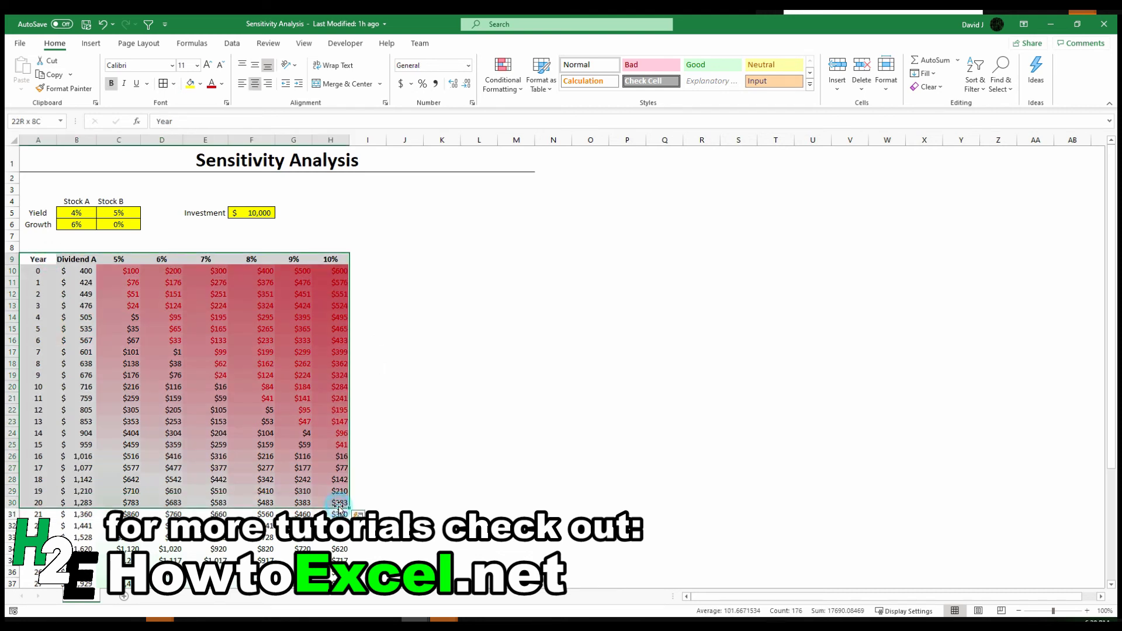
left_click(92, 44)
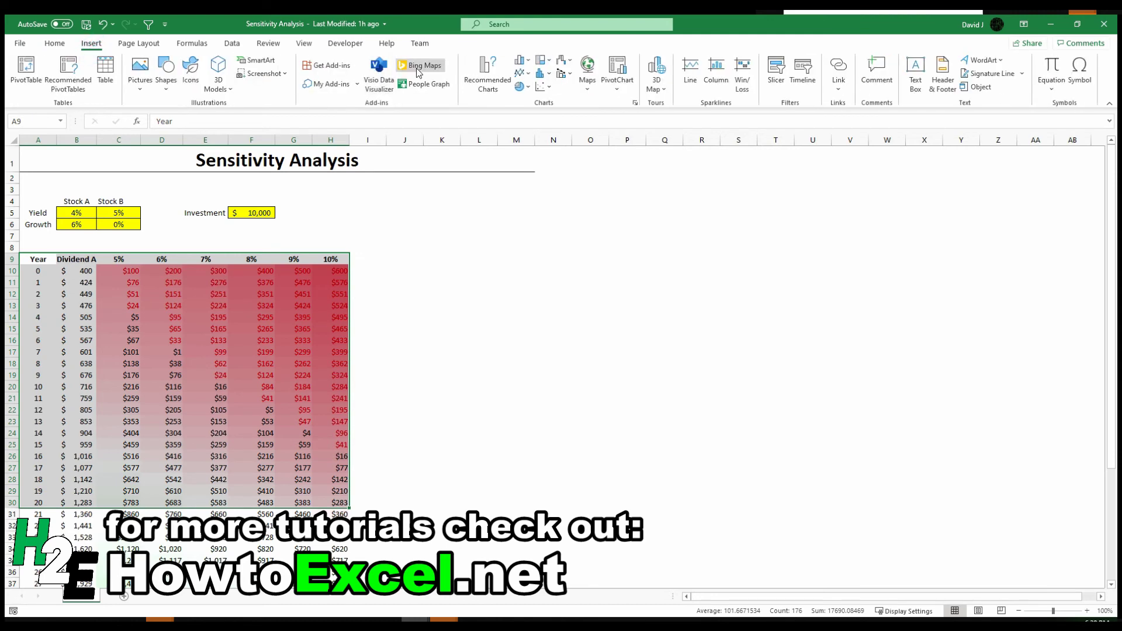
left_click(487, 73)
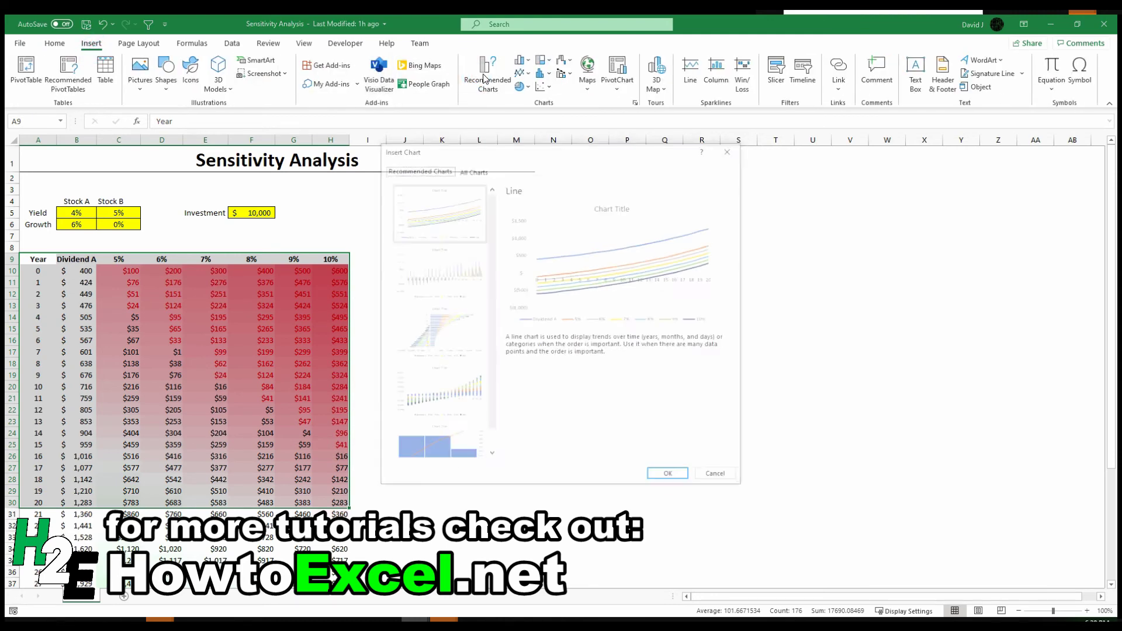
left_click(471, 170)
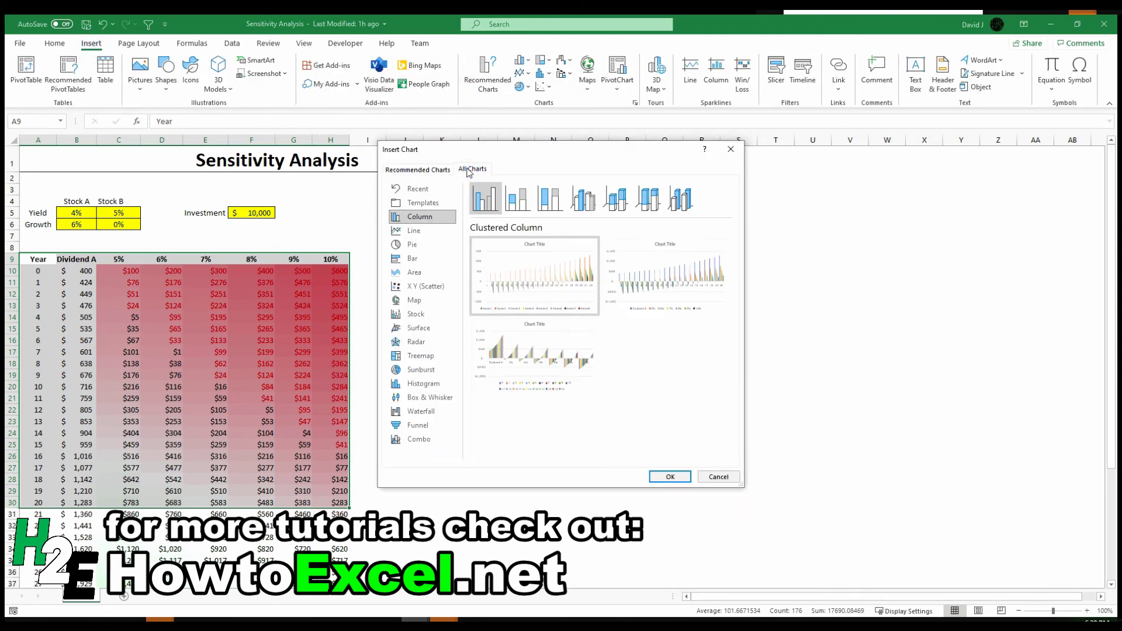
left_click(416, 272)
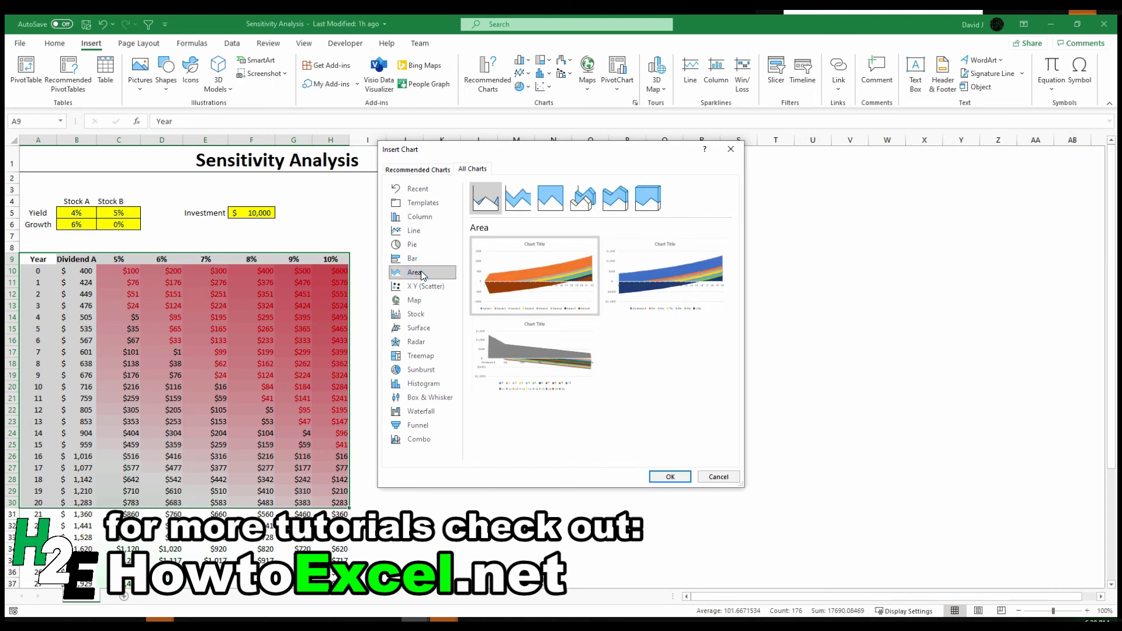
left_click(553, 190)
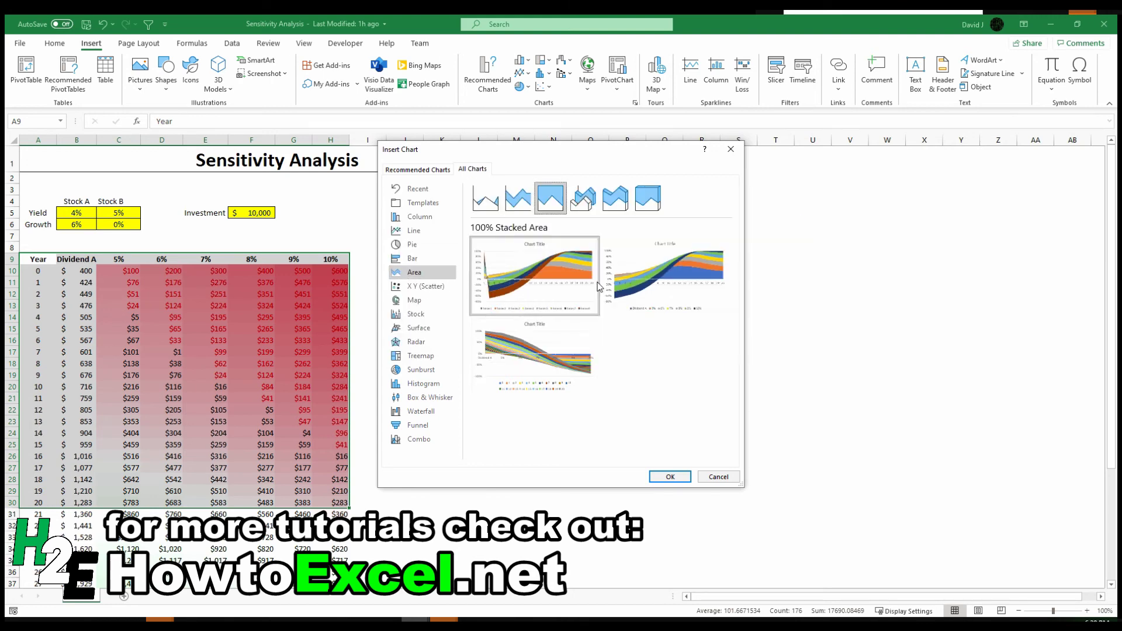
left_click(682, 475)
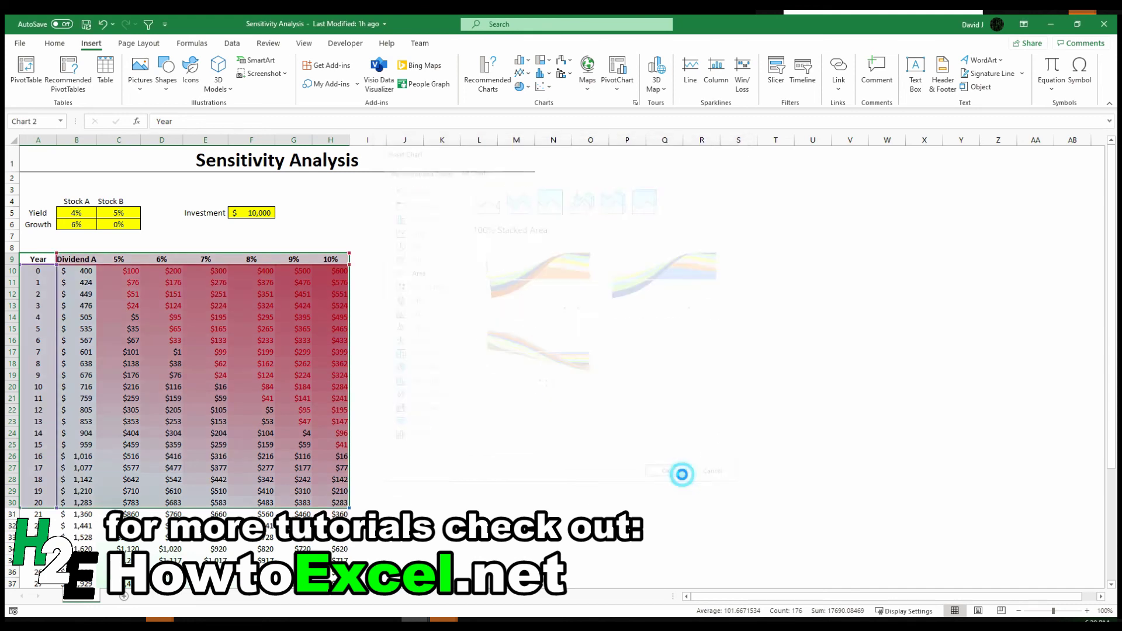
Apply the dark chart style and move and enlarge the chart beside the table
left_click(496, 73)
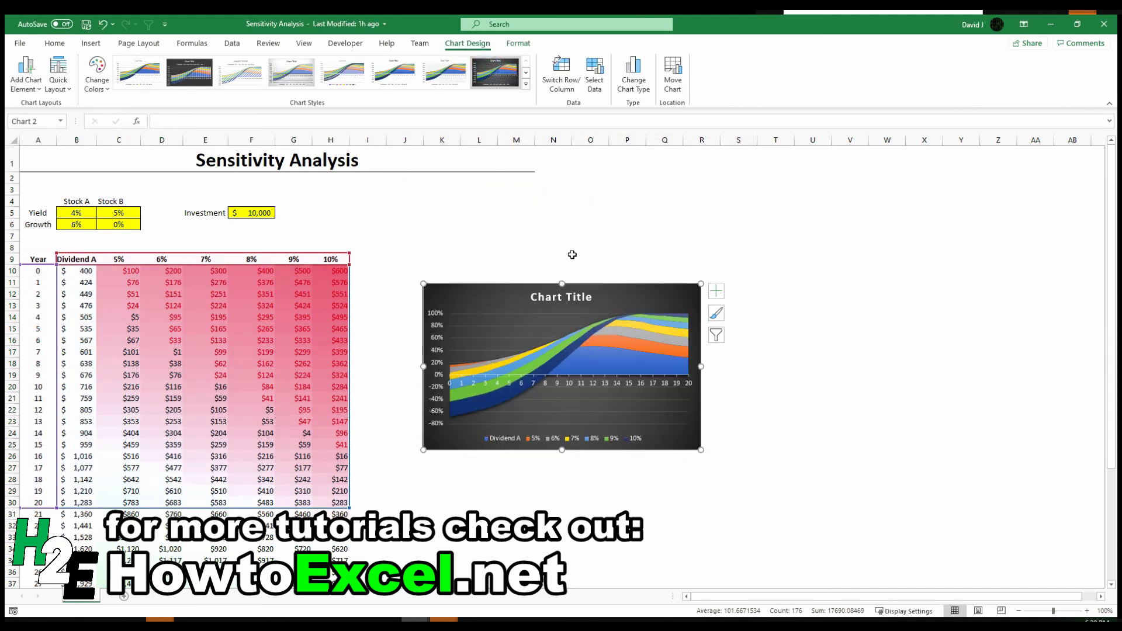
left_click_drag(501, 298, 461, 243)
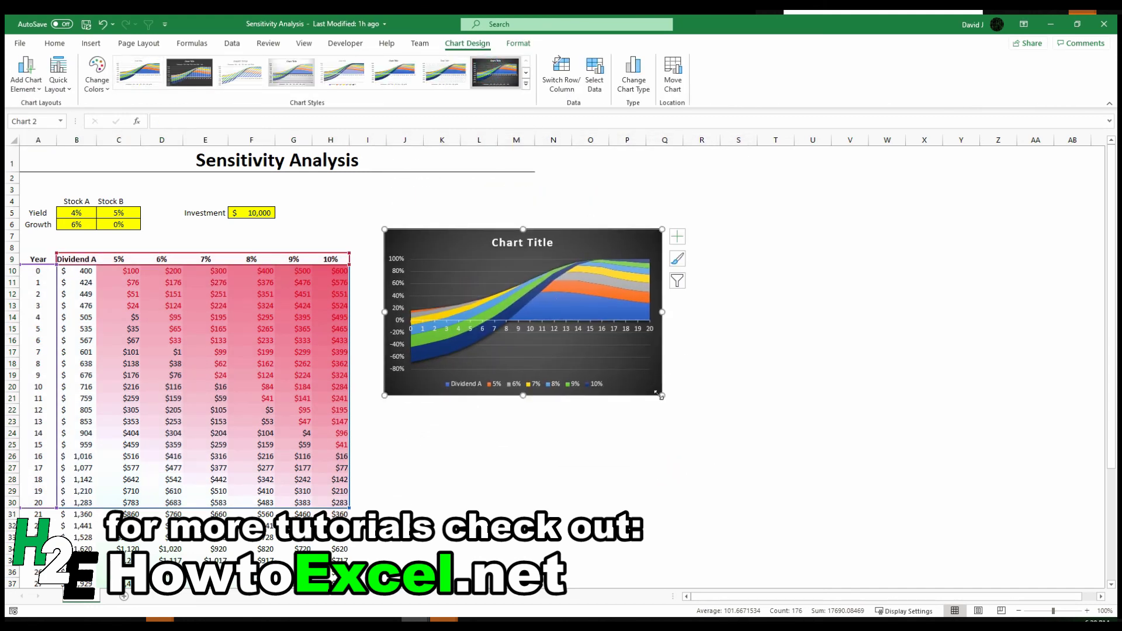
left_click_drag(662, 396, 915, 515)
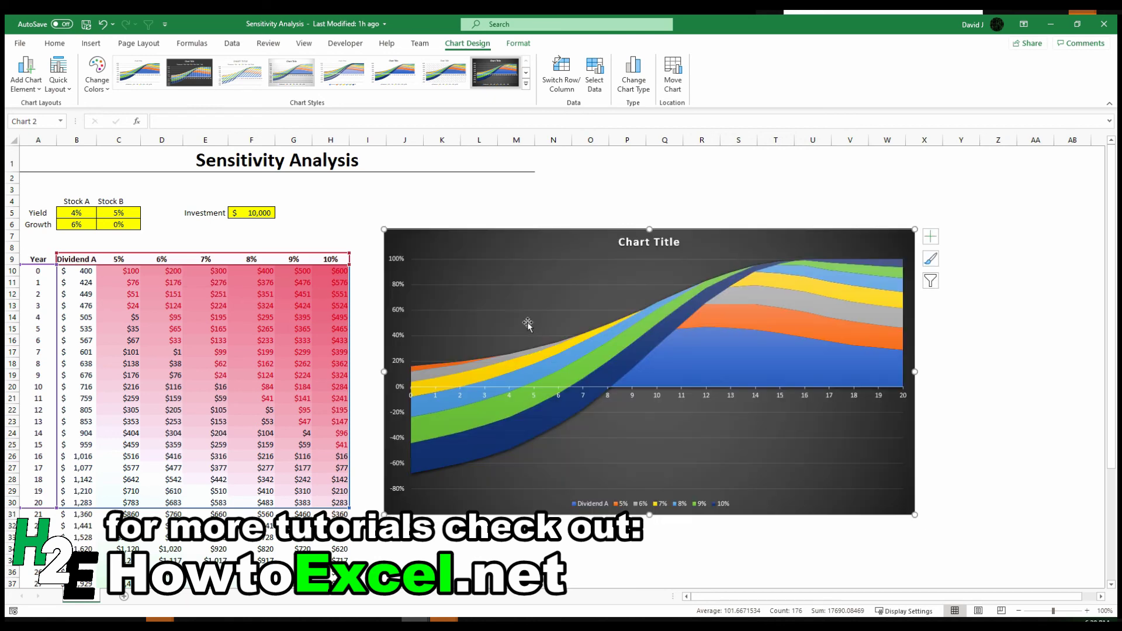
Remove the Dividend A series from the chart data, leaving only the 5%–10% series
right_click(494, 252)
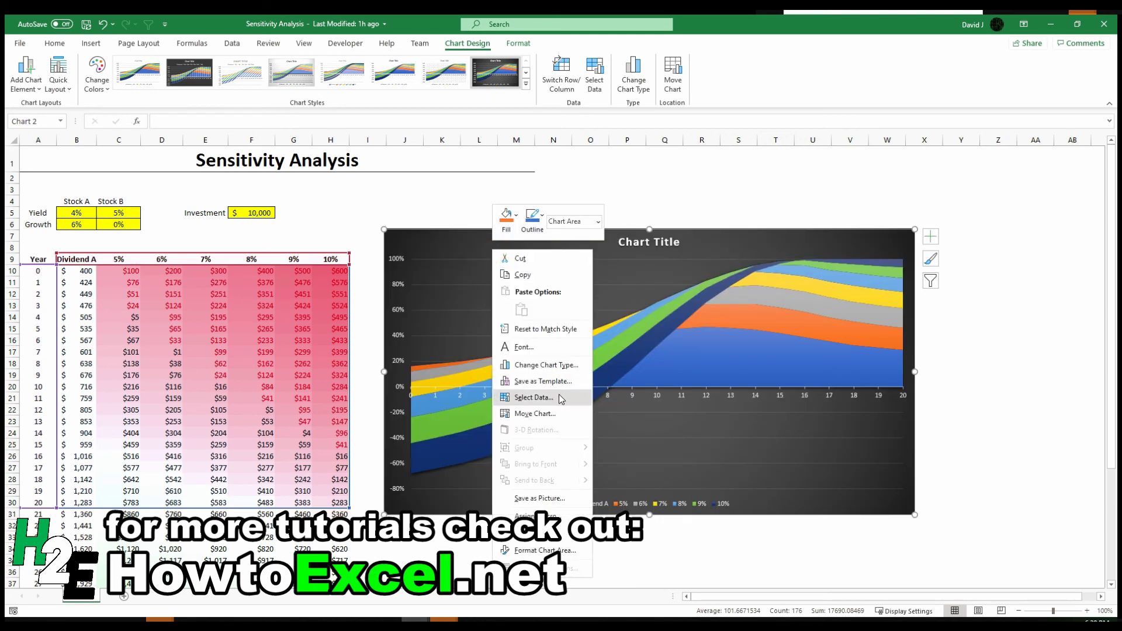
left_click(561, 399)
left_click(599, 281)
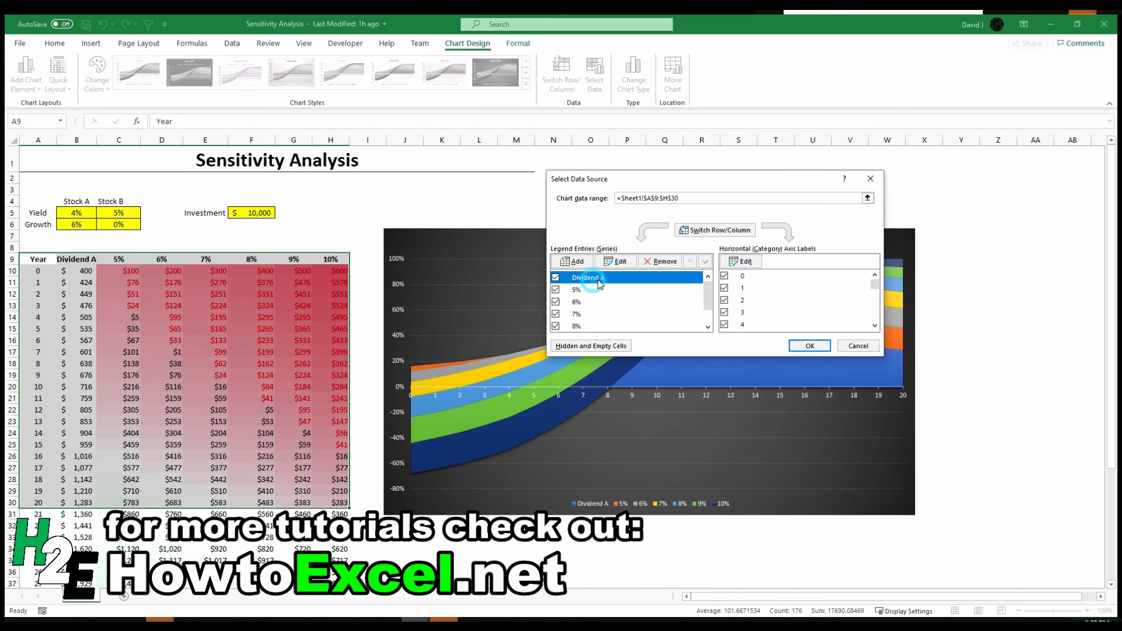
left_click(660, 262)
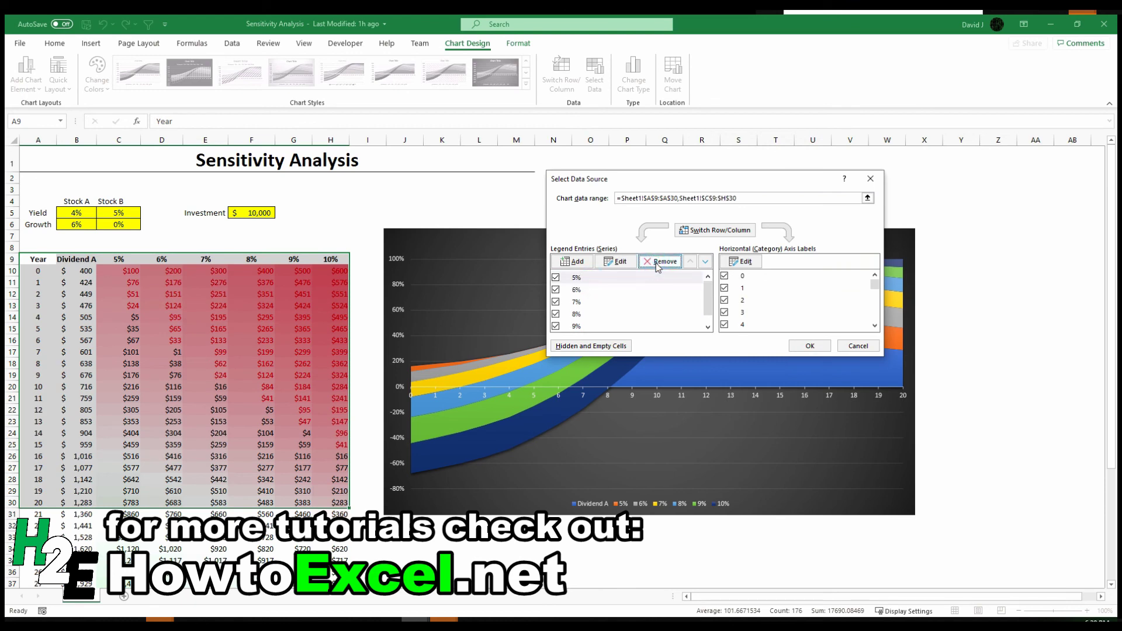
left_click(809, 346)
left_click(956, 338)
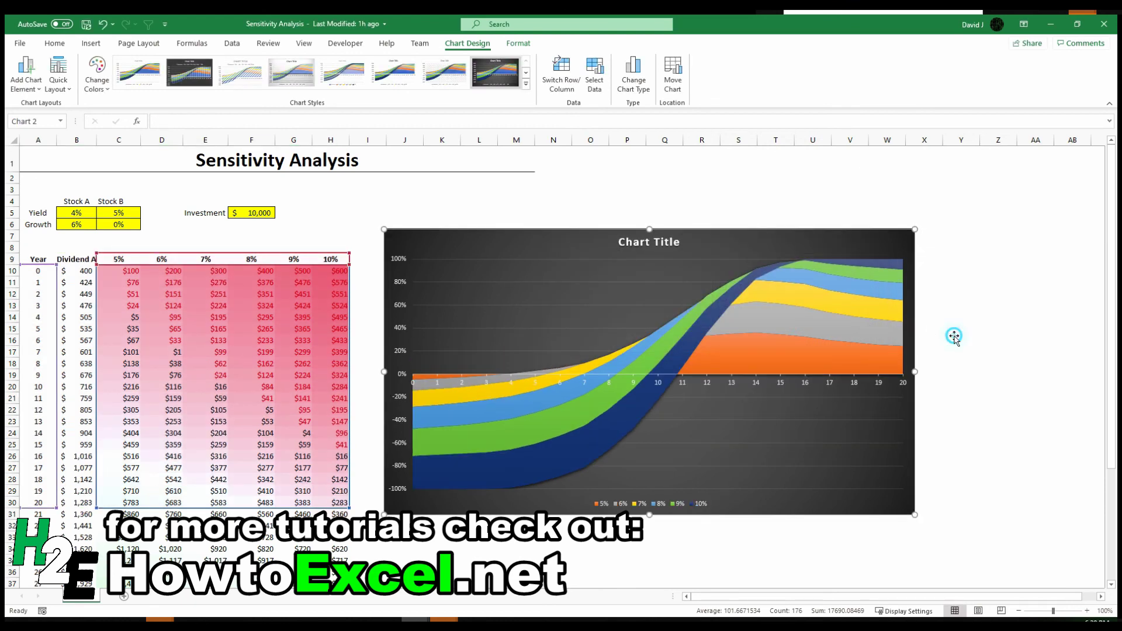